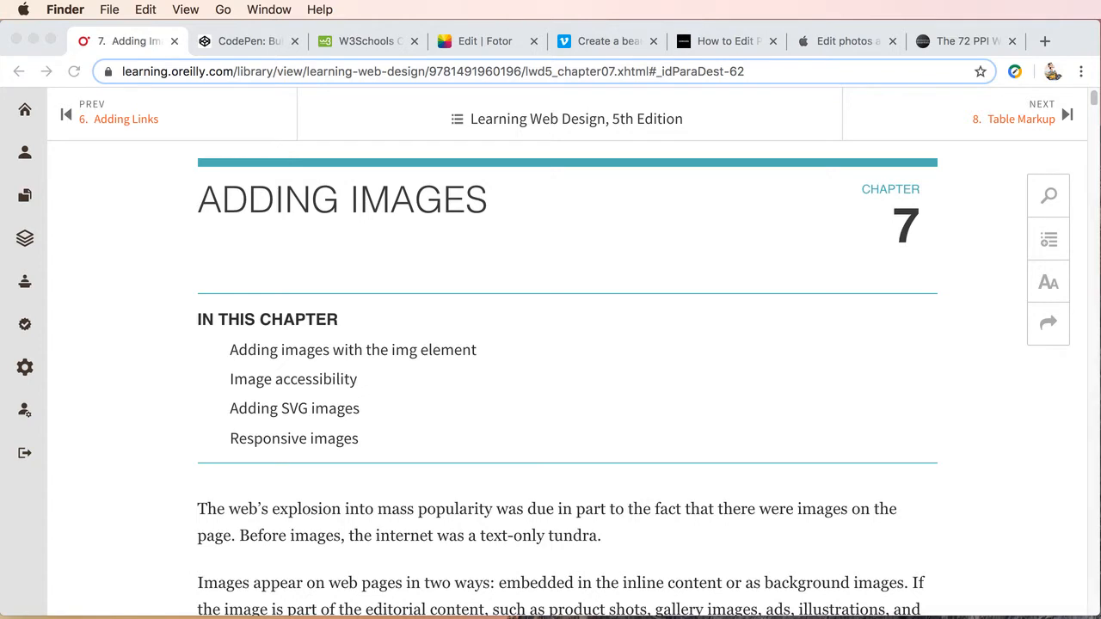
# Bring the images folder window into view, open maw-maw-original 2.jpg in Preview, and shrink its window to fit the screen
pyautogui.moveTo(1100, 141); pyautogui.dragTo(962, 126)
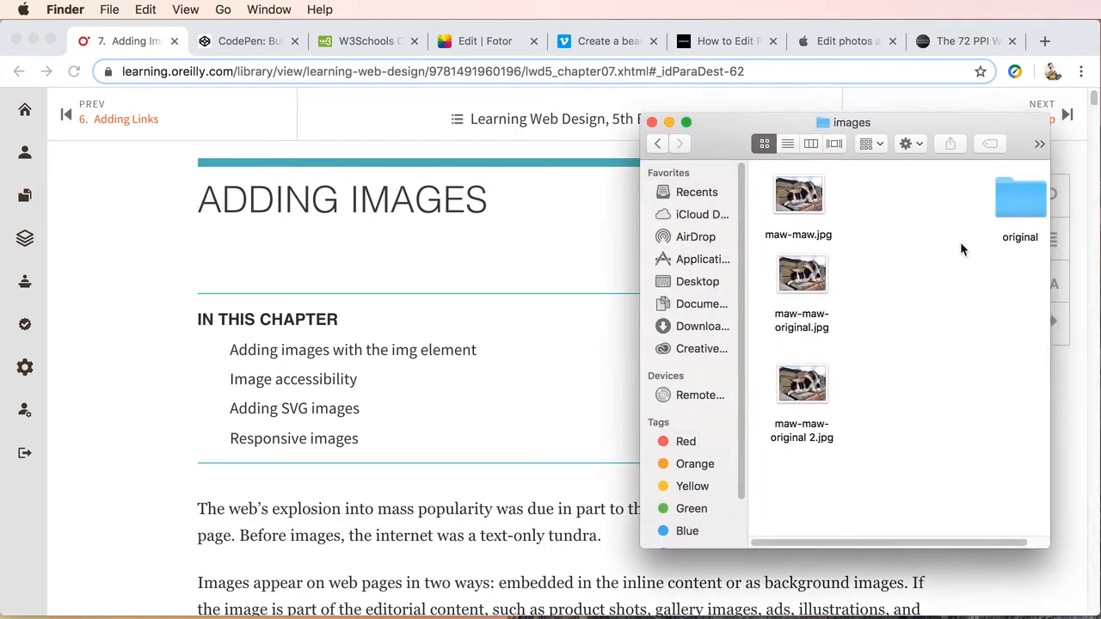
pyautogui.doubleClick(799, 384)
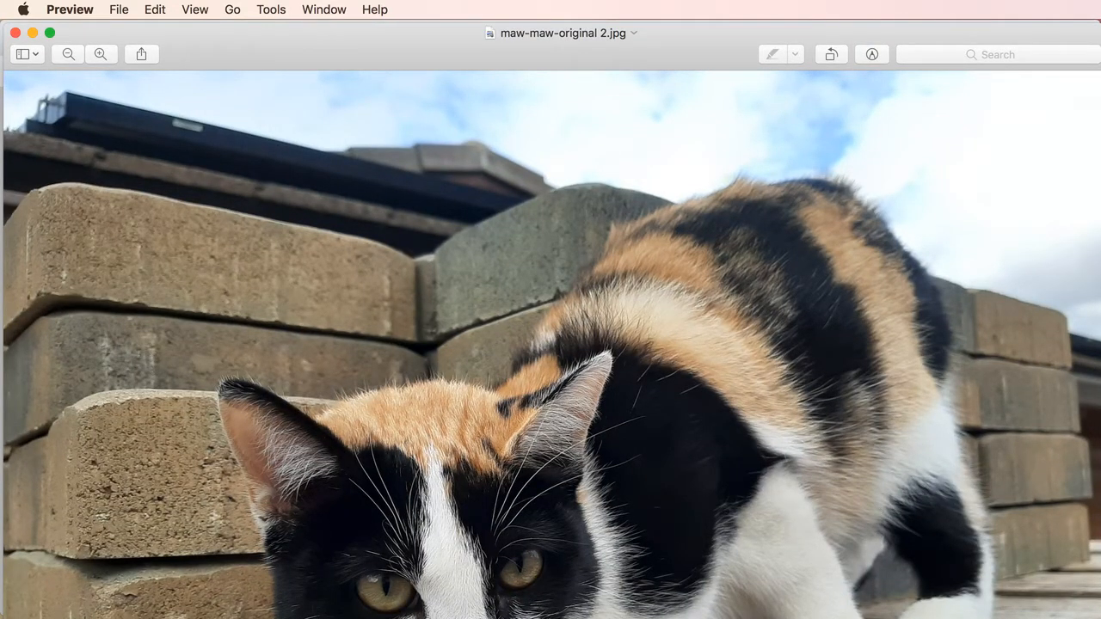
pyautogui.moveTo(1100, 618); pyautogui.dragTo(1066, 608)
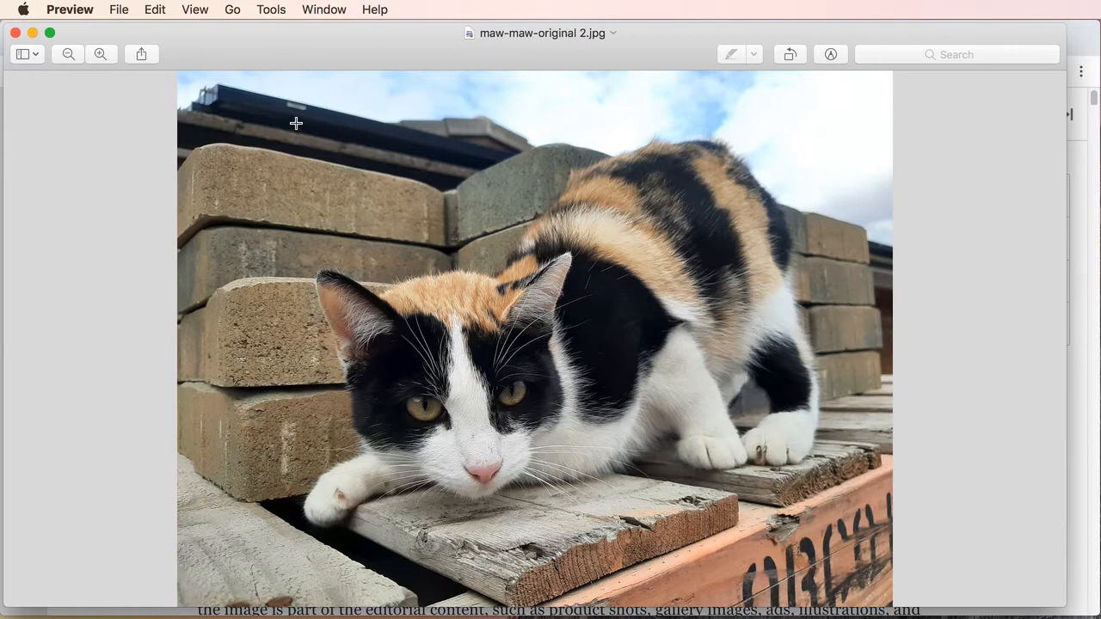
# Crop the photo to a rectangular selection framing the whole cat, trimming some background on all four sides
pyautogui.moveTo(263, 109); pyautogui.dragTo(837, 534)
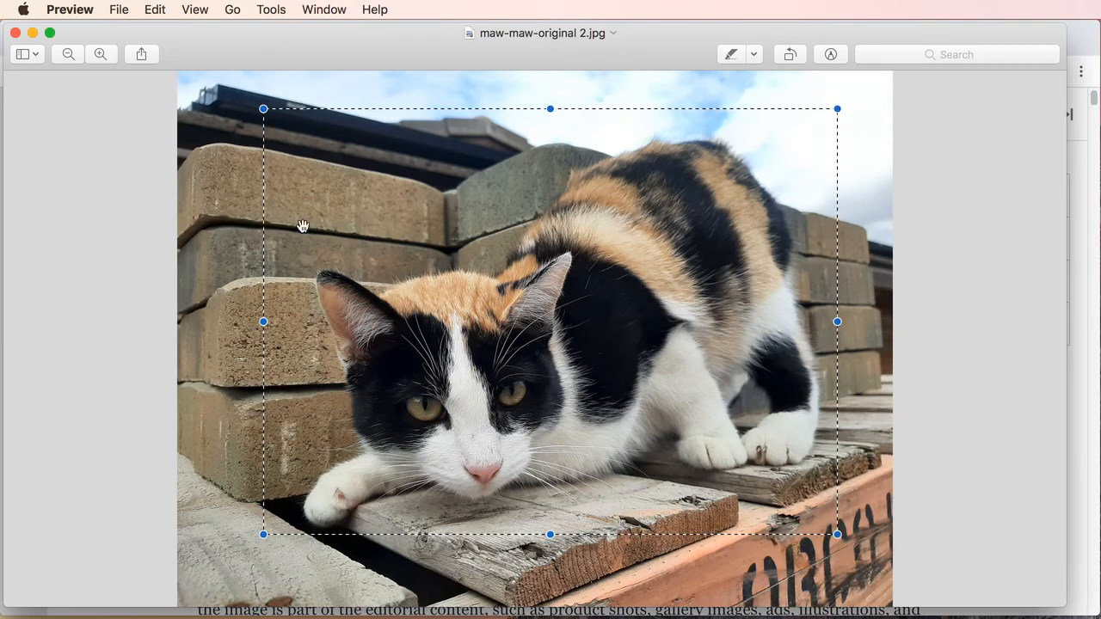
pyautogui.moveTo(264, 323); pyautogui.dragTo(275, 321)
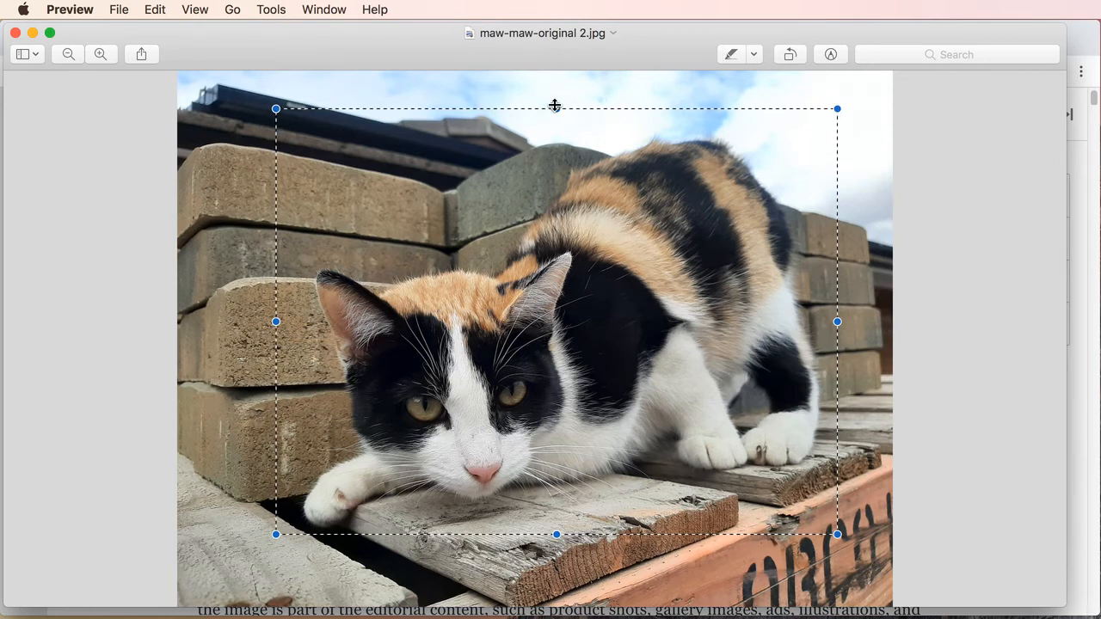
pyautogui.moveTo(556, 106); pyautogui.dragTo(556, 118)
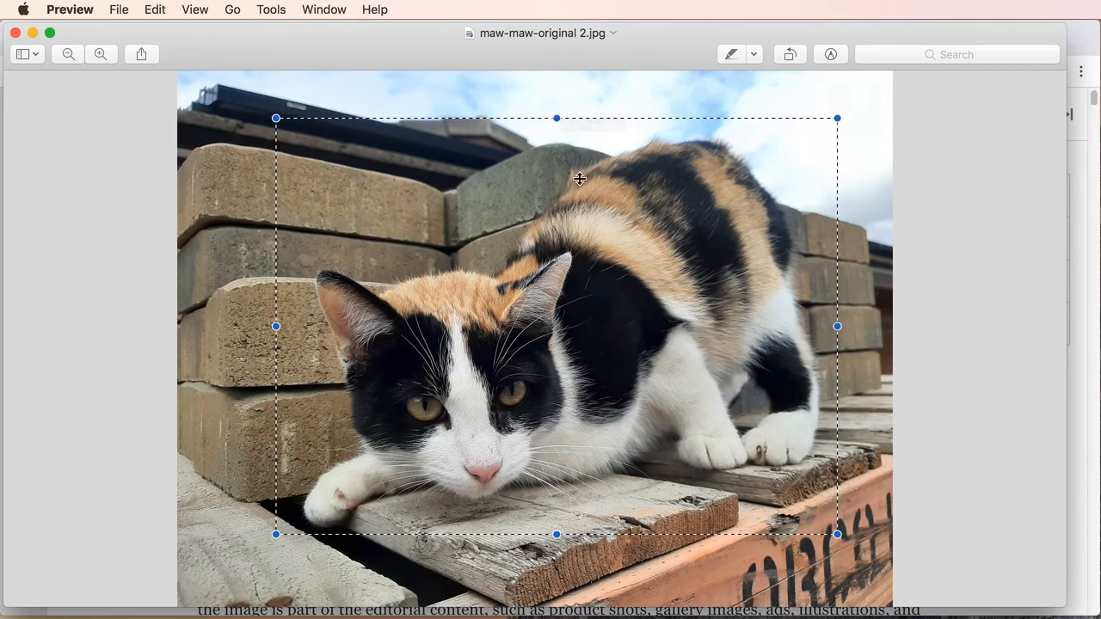
pyautogui.moveTo(558, 534); pyautogui.dragTo(558, 553)
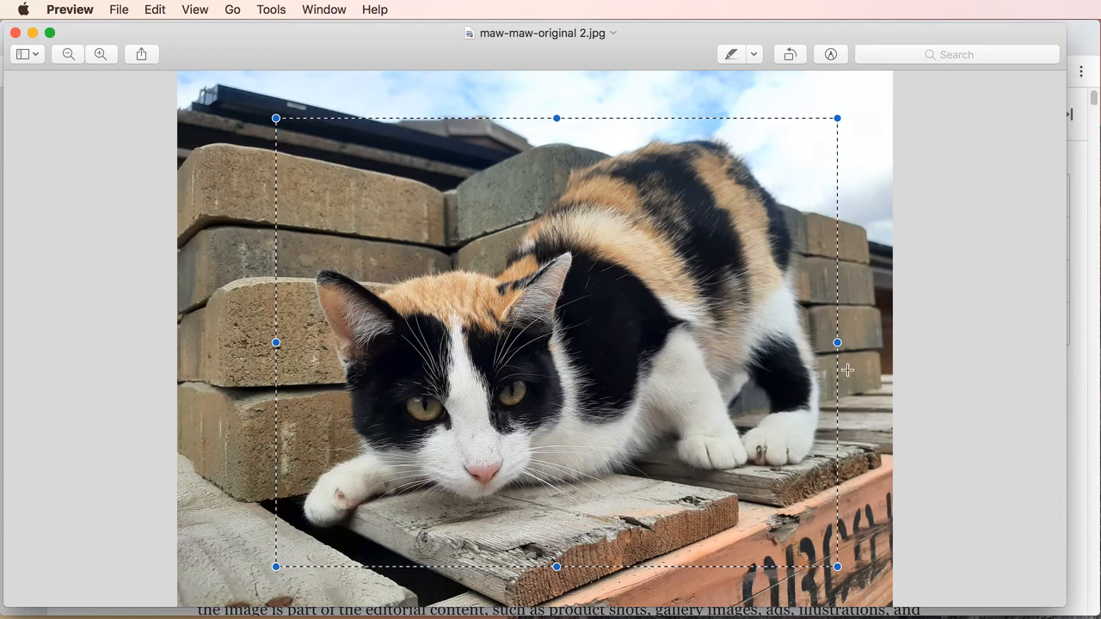
pyautogui.moveTo(837, 340); pyautogui.dragTo(843, 340)
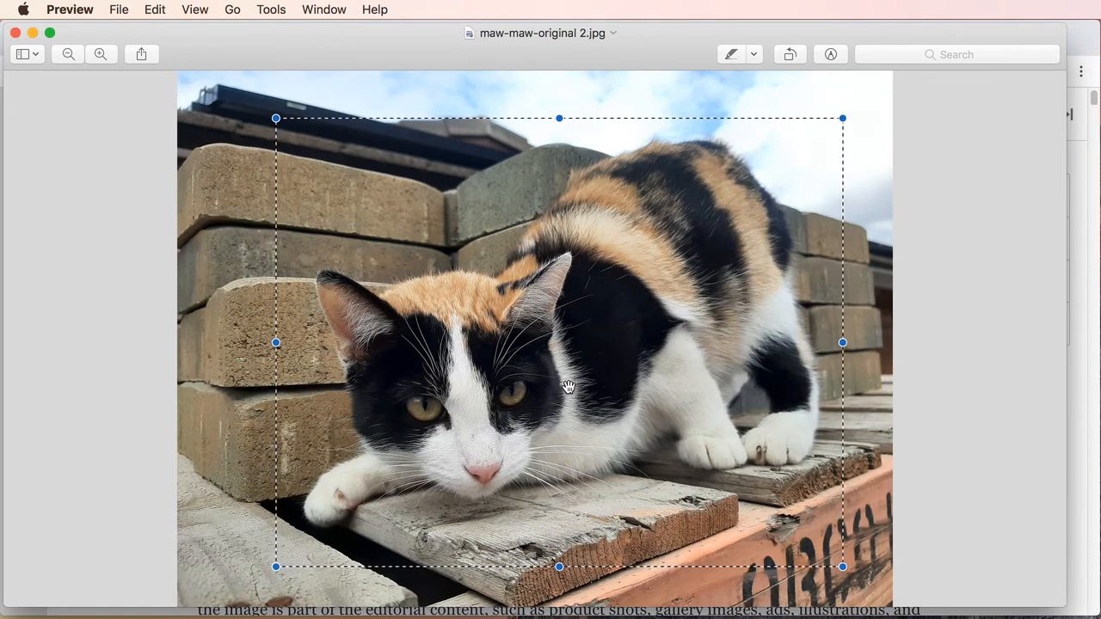
pyautogui.click(273, 9)
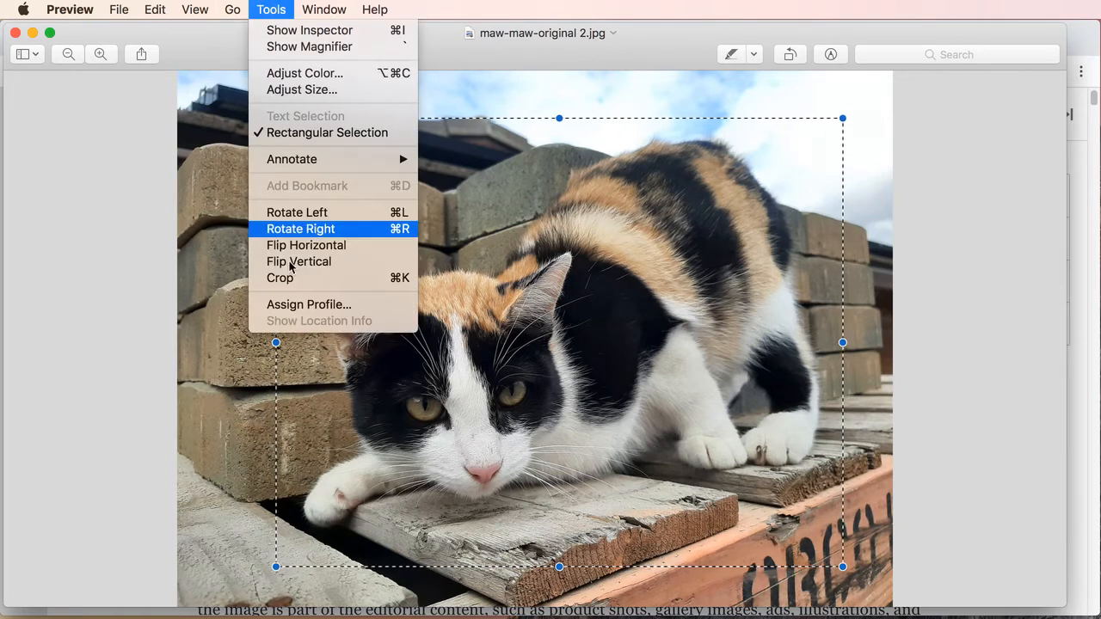
pyautogui.click(291, 284)
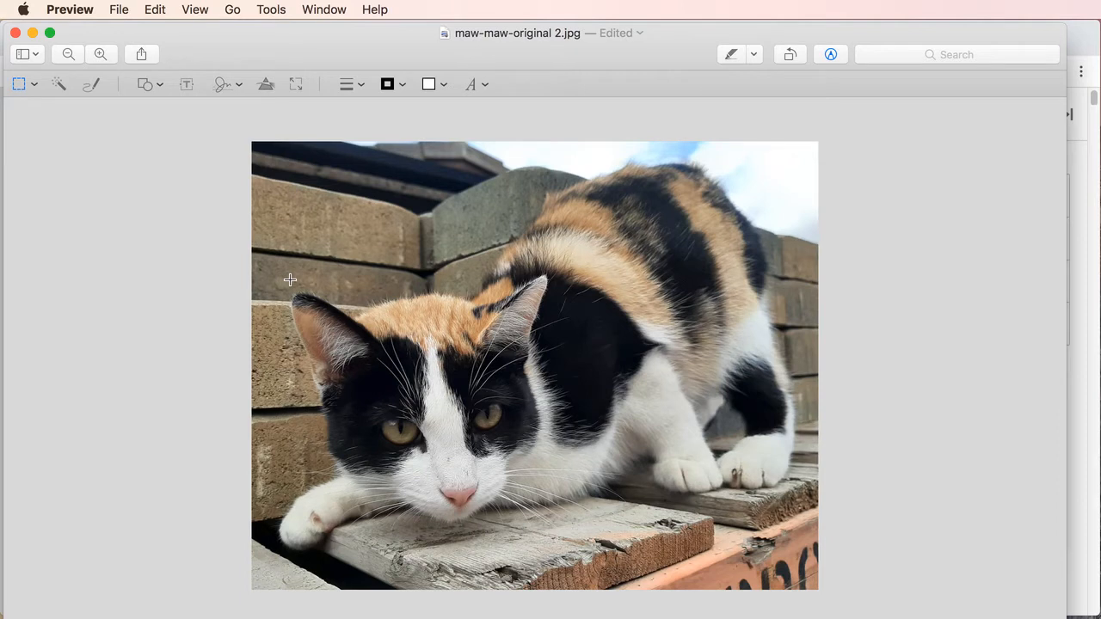
# Try moving the black and white level points slightly inward in Adjust Color, and reset all colour adjustments
pyautogui.click(270, 10)
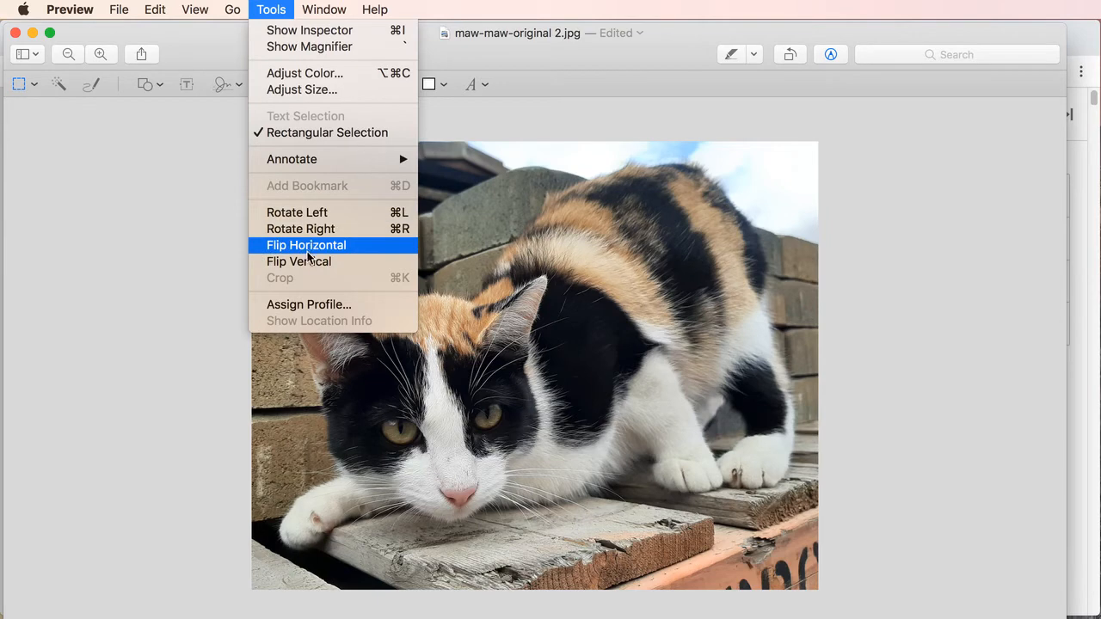
pyautogui.click(305, 75)
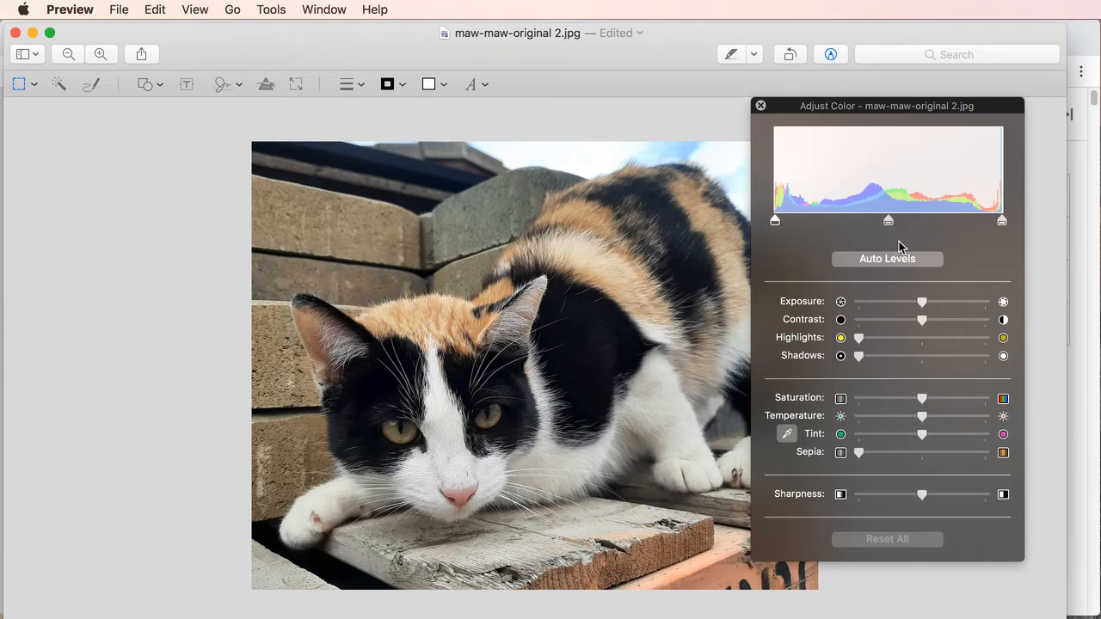
pyautogui.moveTo(889, 221)
pyautogui.mouseDown()
pyautogui.moveTo(853, 219)
pyautogui.moveTo(888, 222)
pyautogui.mouseUp()
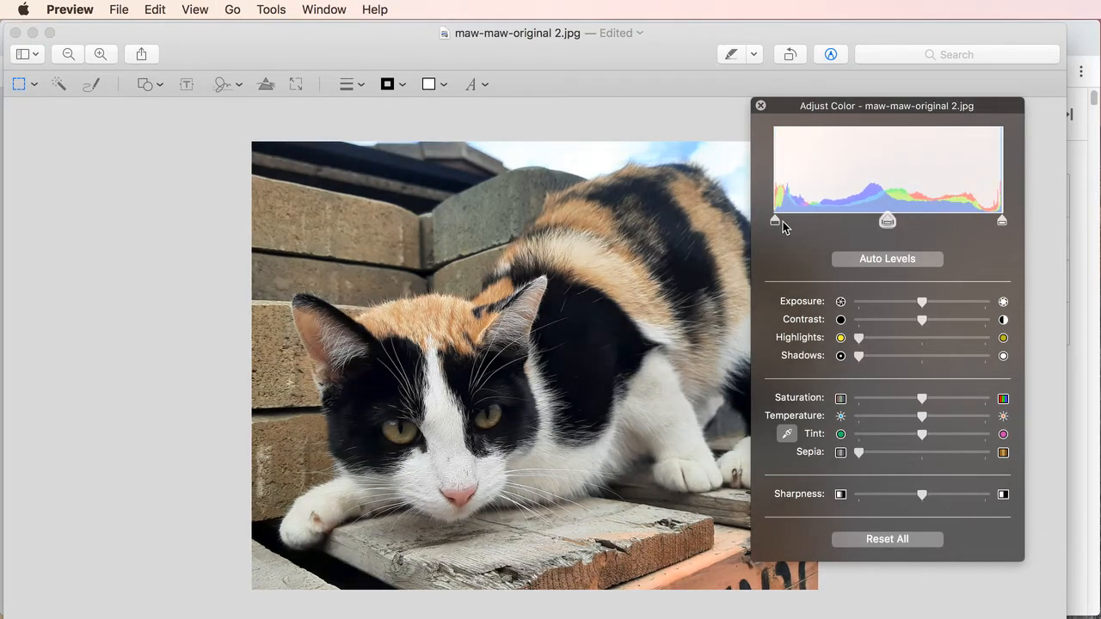
pyautogui.moveTo(776, 226)
pyautogui.mouseDown()
pyautogui.moveTo(802, 227)
pyautogui.moveTo(782, 222)
pyautogui.mouseUp()
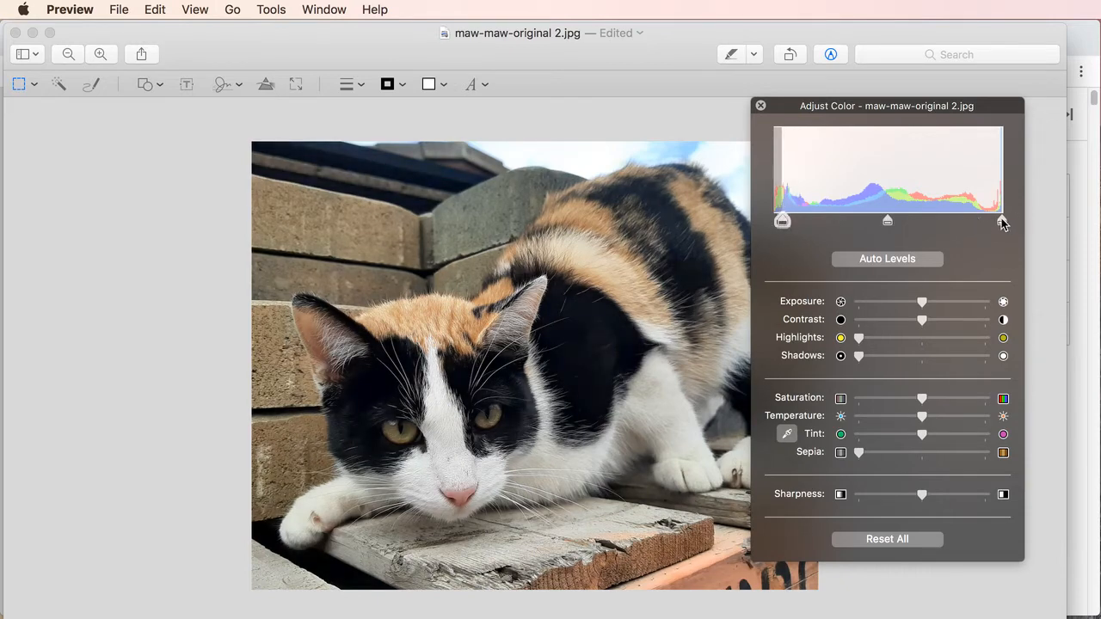
pyautogui.moveTo(1002, 223)
pyautogui.mouseDown()
pyautogui.moveTo(952, 221)
pyautogui.moveTo(996, 221)
pyautogui.mouseUp()
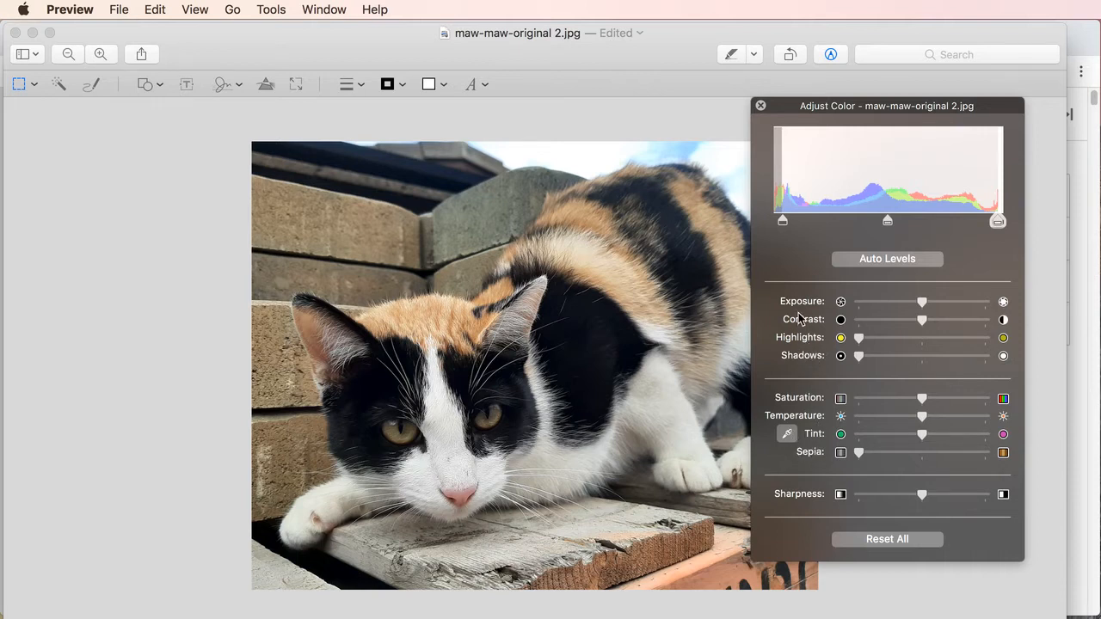
pyautogui.click(891, 544)
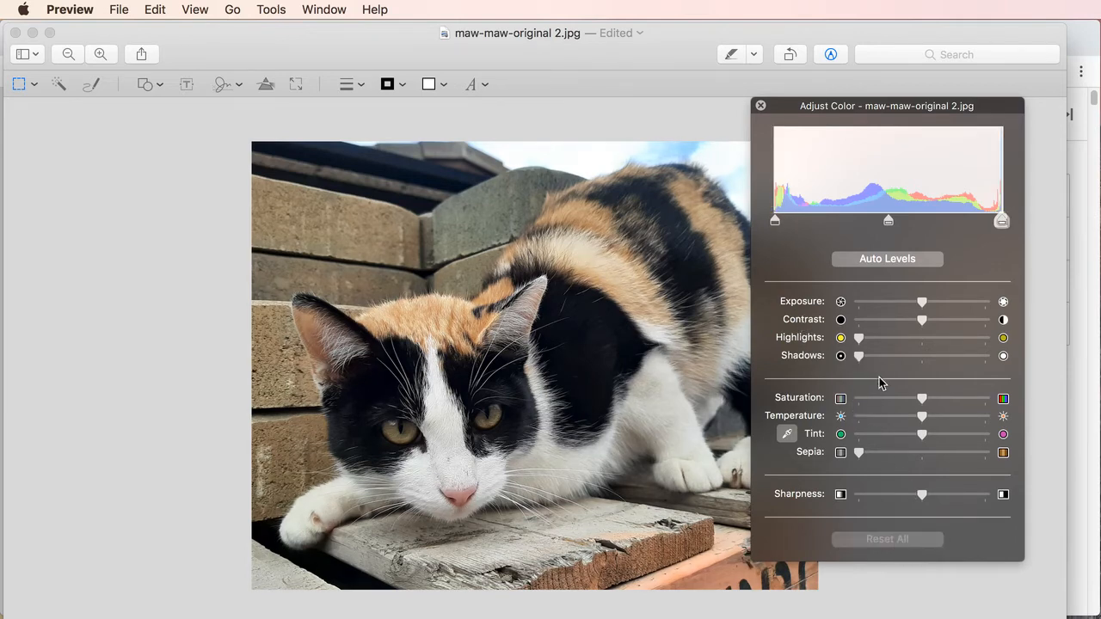
pyautogui.click(760, 106)
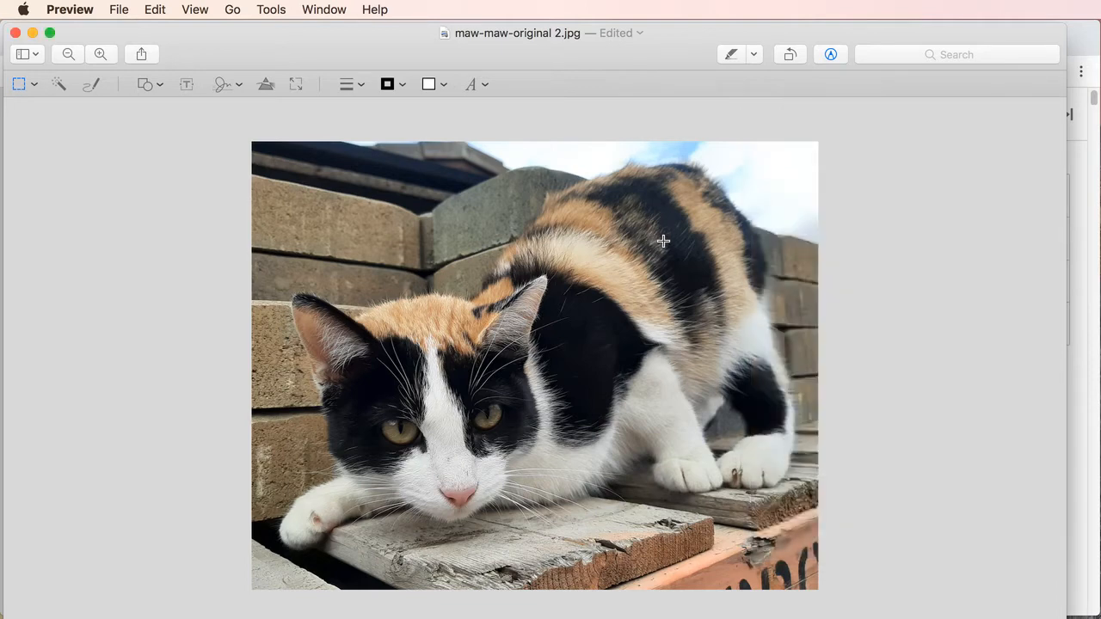
# Resize the photo to 600 pixels wide, scaled proportionally with resampling enabled and pixels as the unit
pyautogui.click(272, 10)
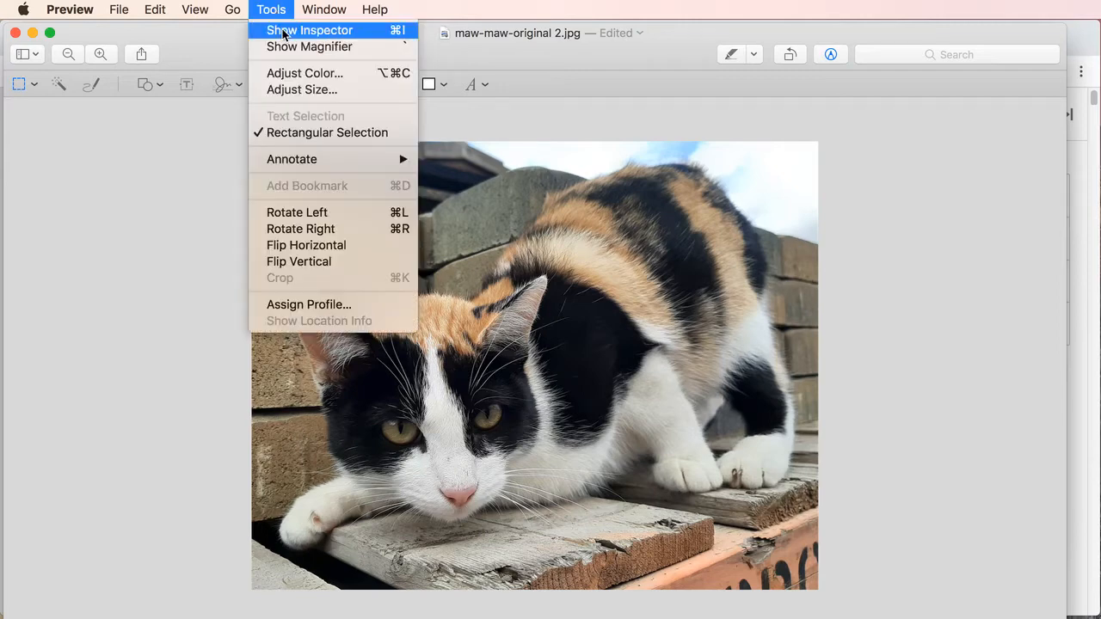
pyautogui.click(306, 91)
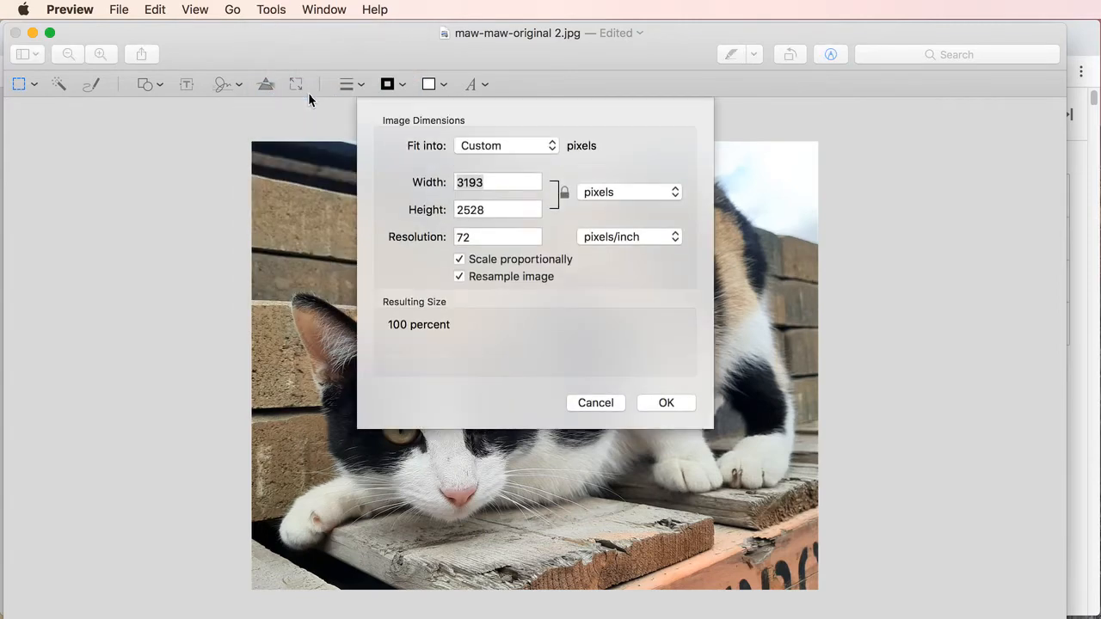
pyautogui.click(458, 275)
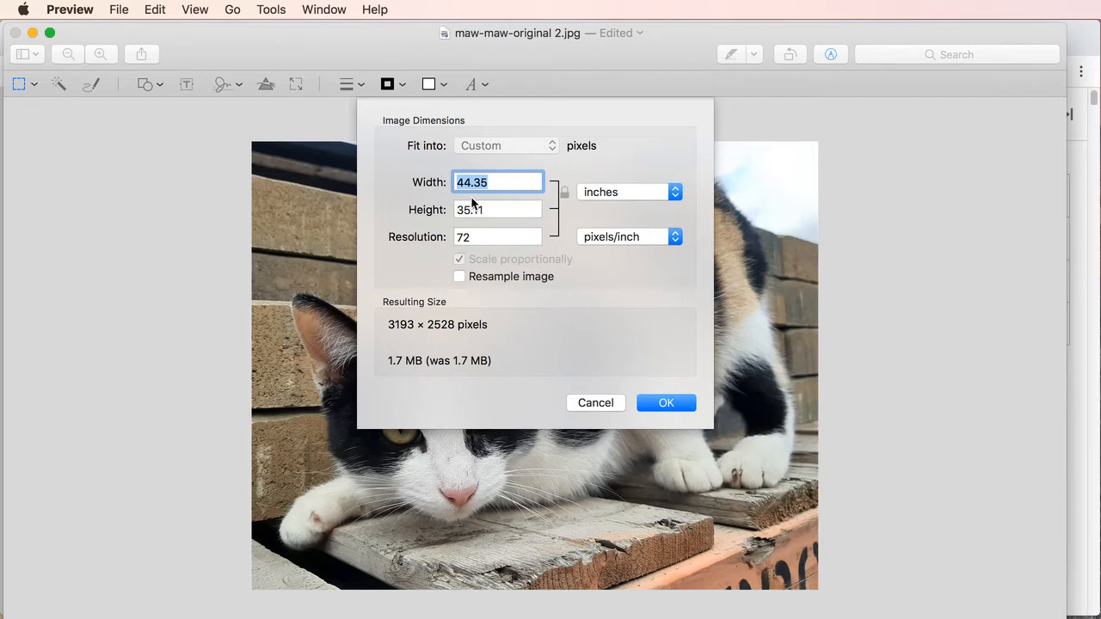
pyautogui.click(458, 276)
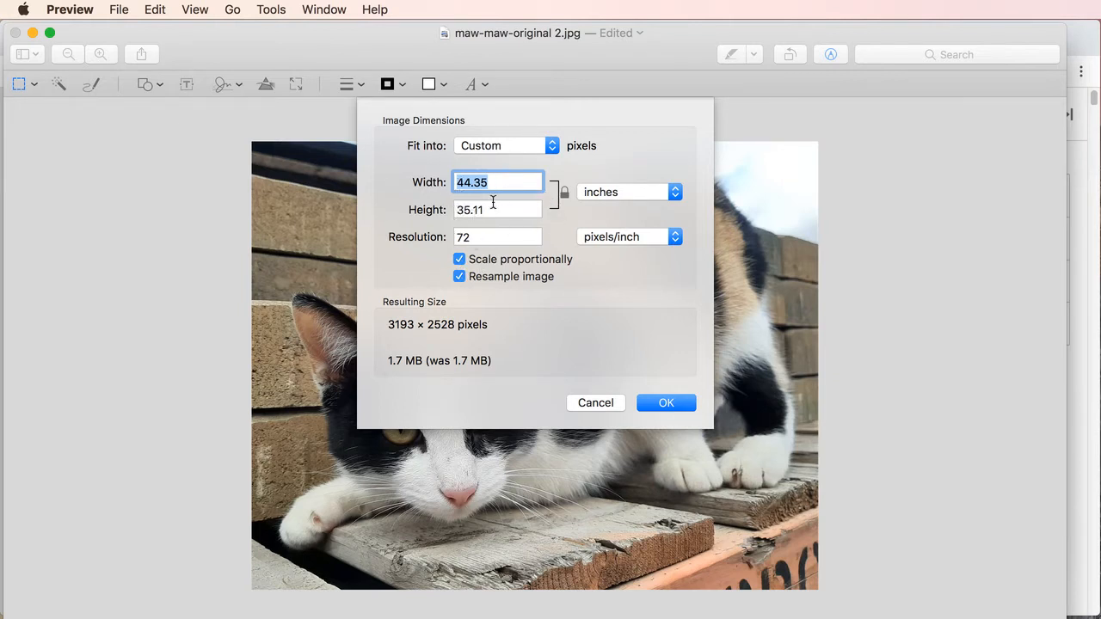
pyautogui.click(612, 193)
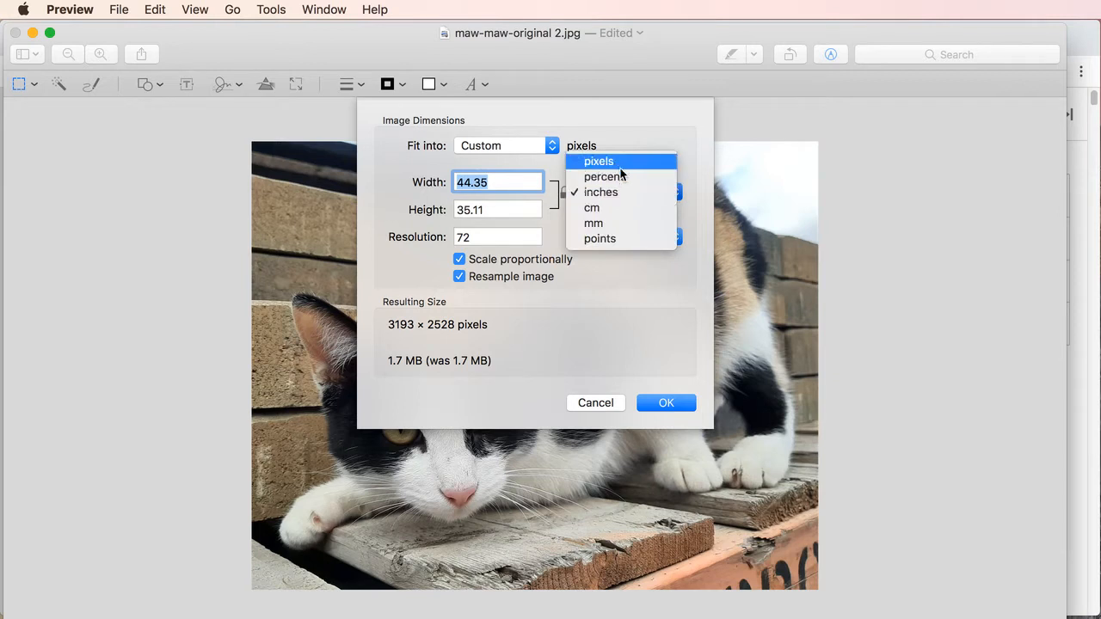
pyautogui.click(614, 160)
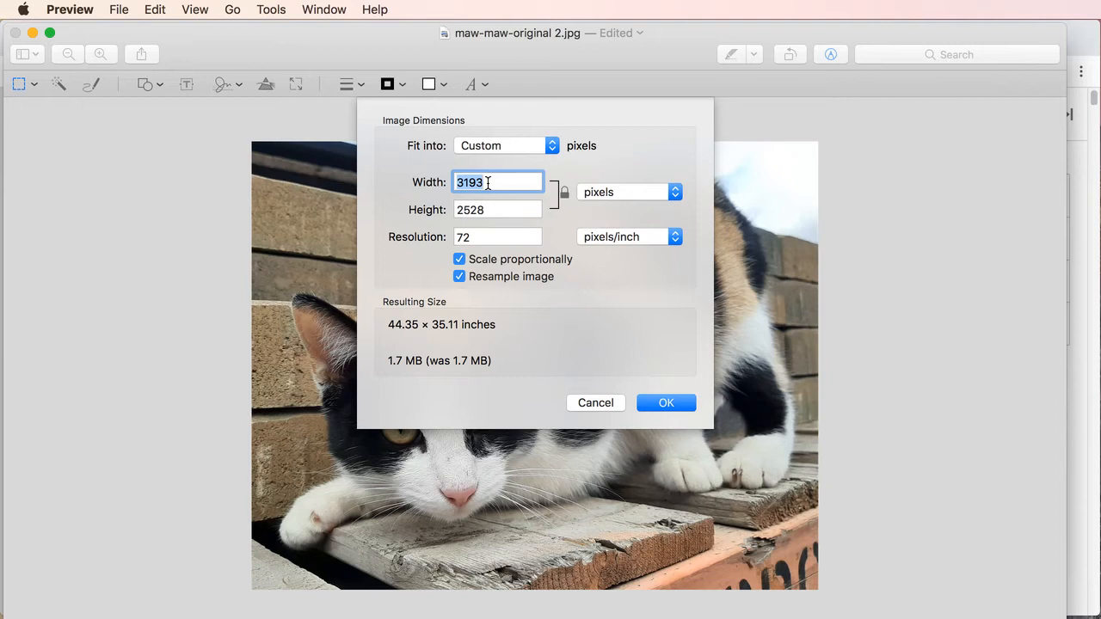
pyautogui.moveTo(490, 182); pyautogui.dragTo(447, 179)
pyautogui.write('600')
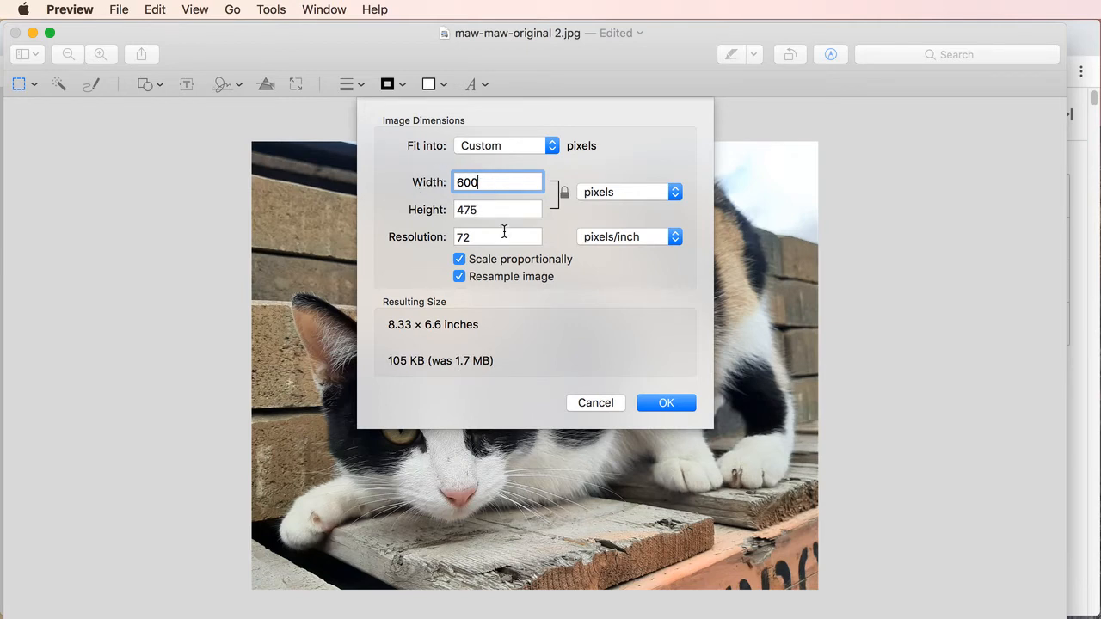
pyautogui.click(666, 404)
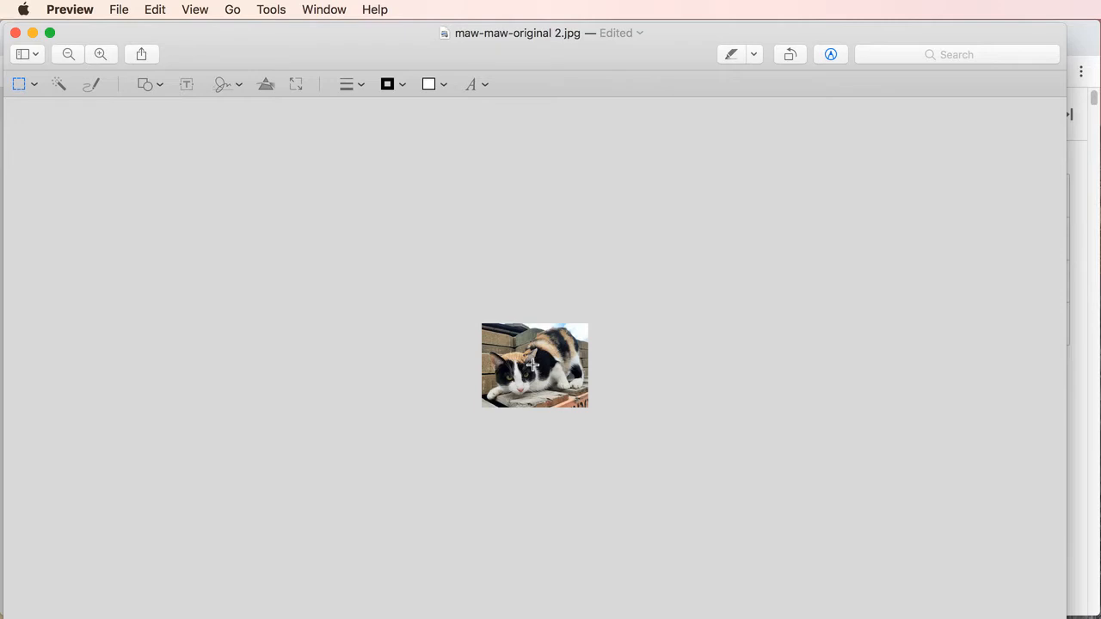
# Check the resized photo at actual size and save the changes to maw-maw-original 2.jpg
pyautogui.click(188, 9)
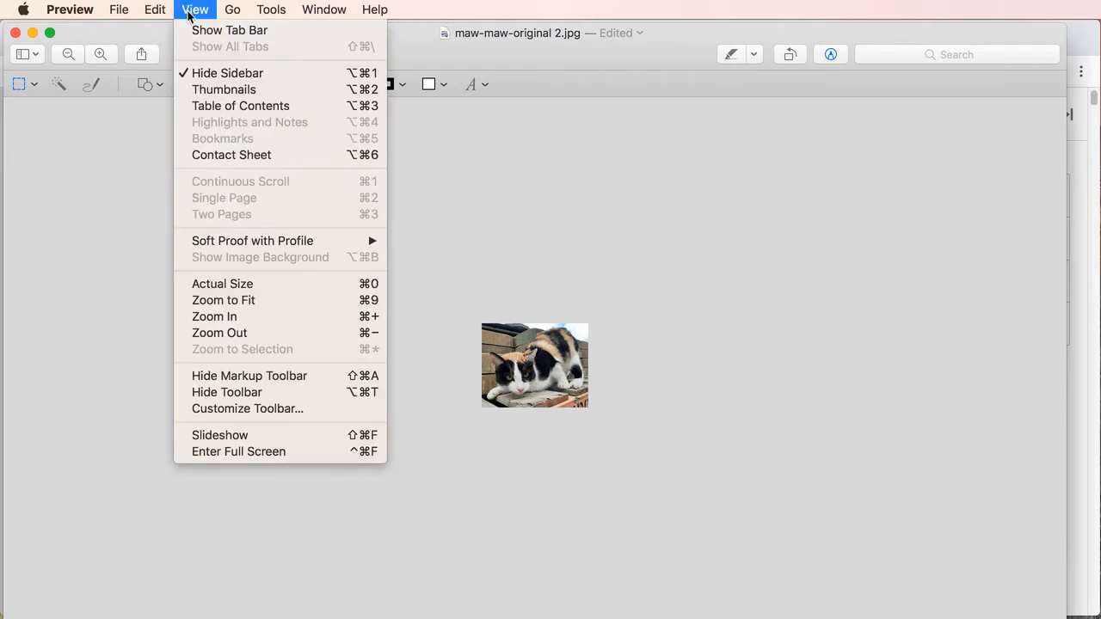
pyautogui.click(226, 284)
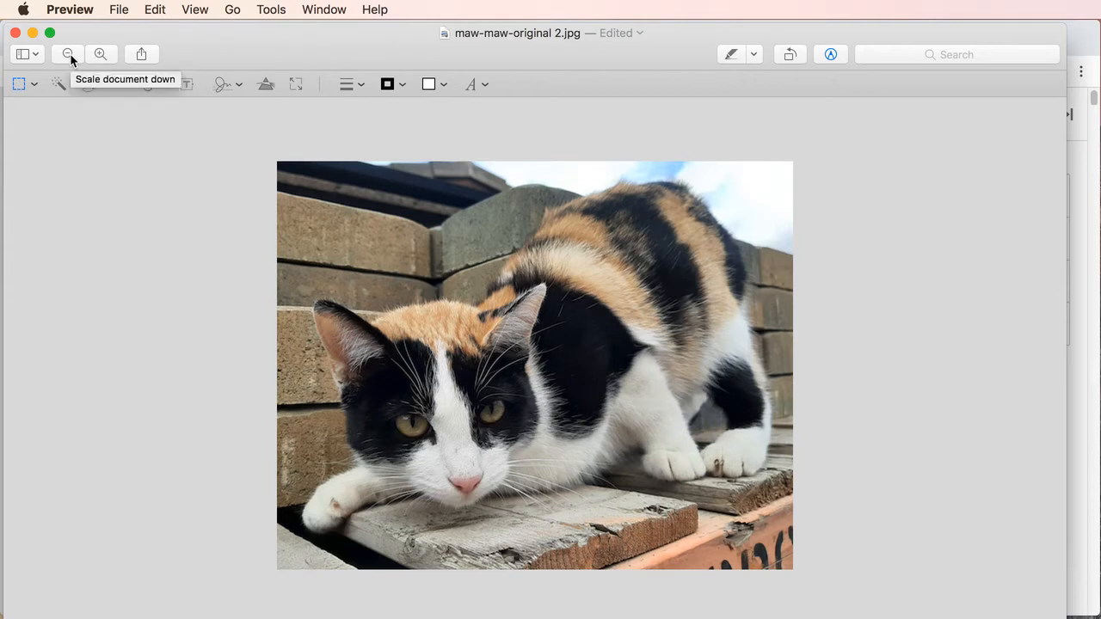
pyautogui.click(117, 10)
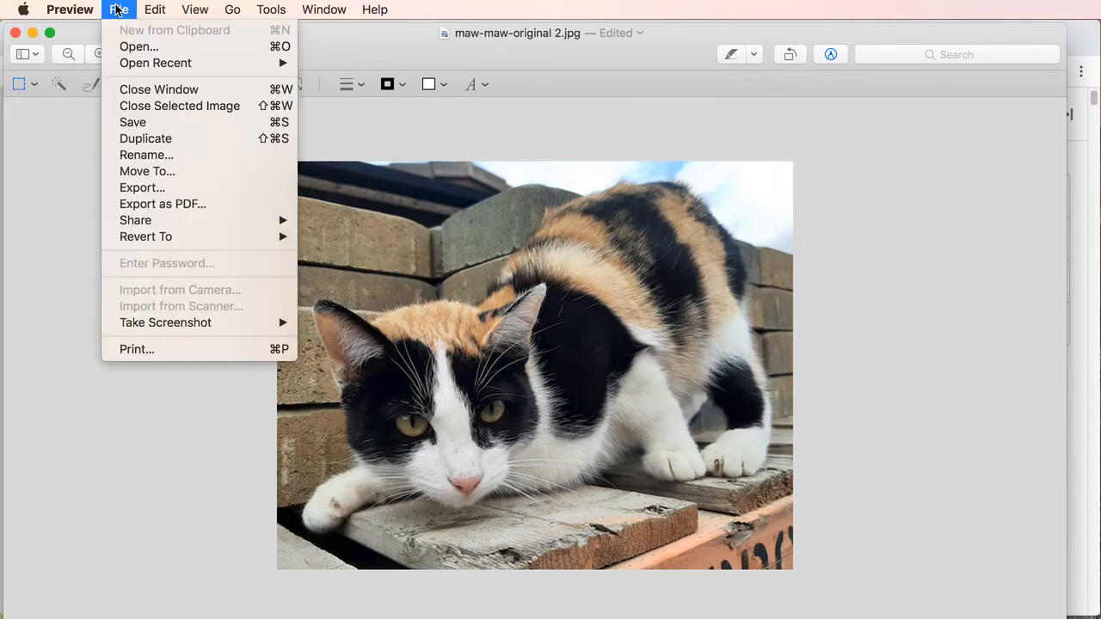
pyautogui.click(133, 123)
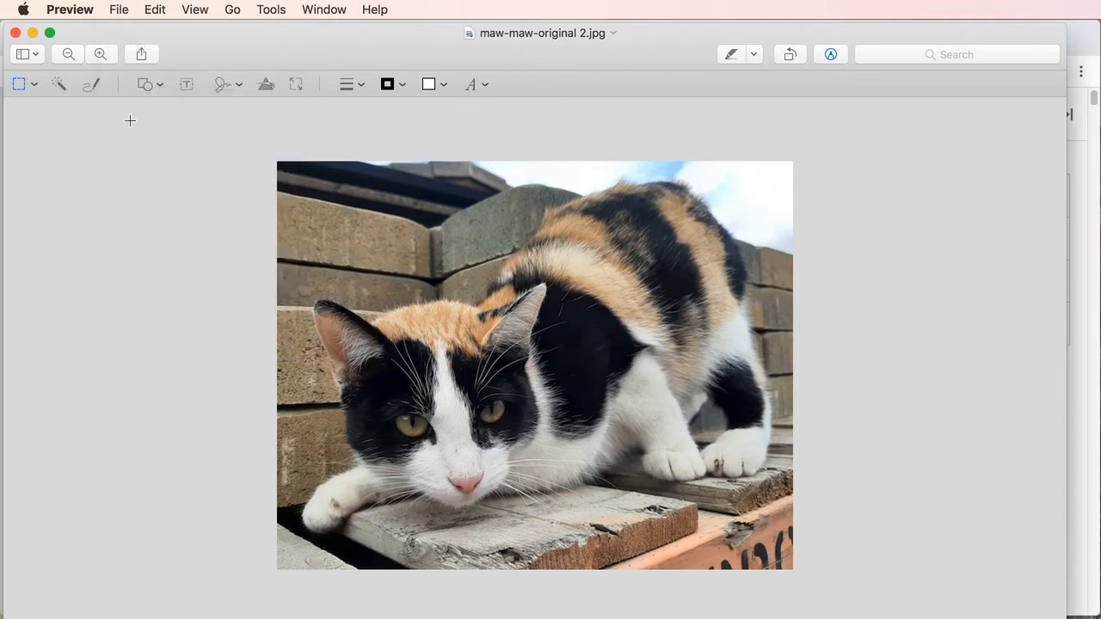
# Begin exporting the photo as a JPEG with the quality reduced to about midway between Least and Best
pyautogui.click(113, 9)
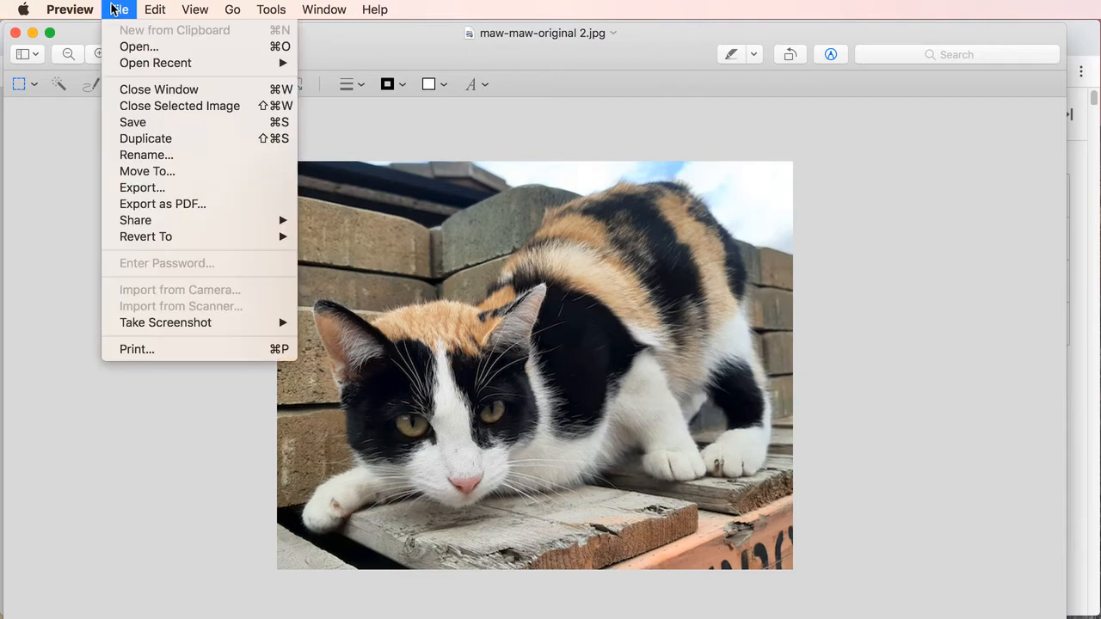
pyautogui.click(157, 189)
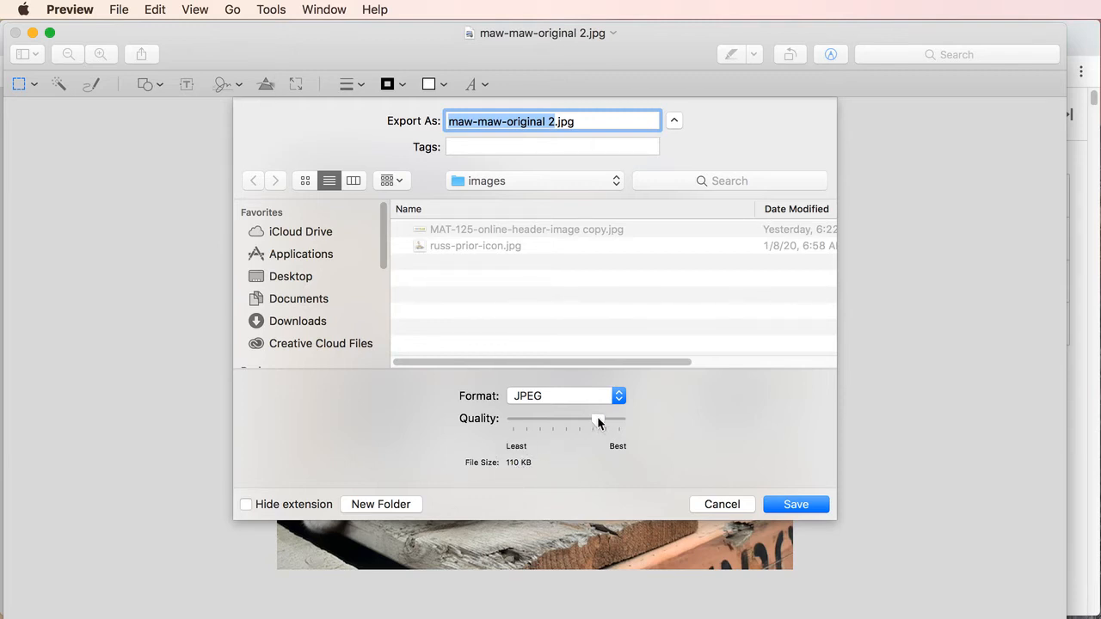
pyautogui.moveTo(599, 422); pyautogui.dragTo(578, 424)
# Set the export destination to the images folder inside exercises/exercise-01 on the Desktop
pyautogui.click(293, 276)
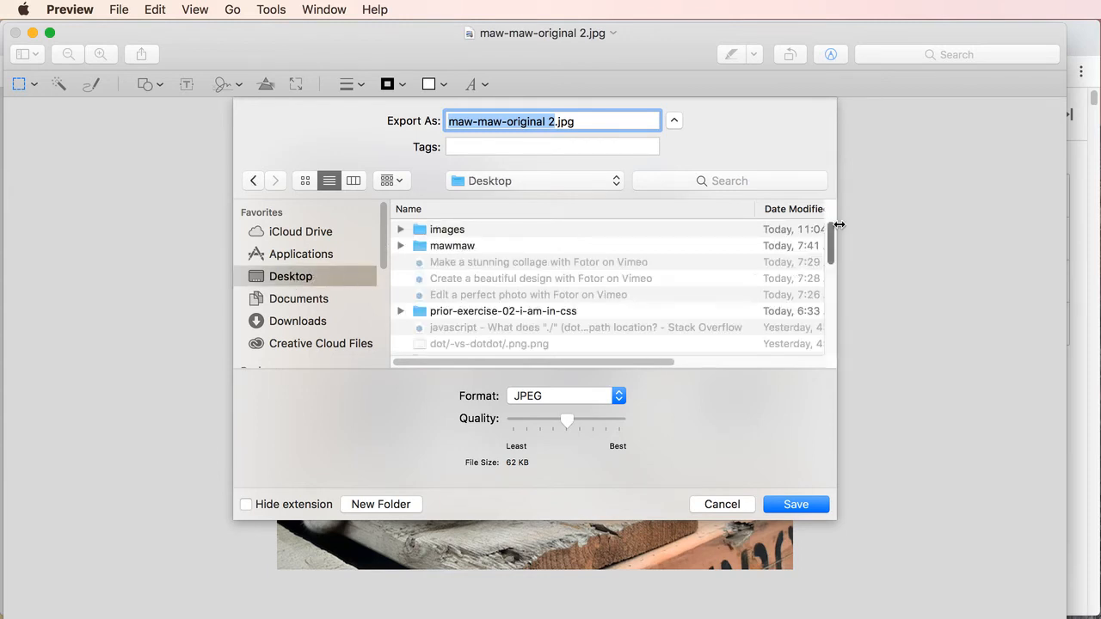
pyautogui.scroll(-1, 830, 236)
pyautogui.scroll(-5, 830, 237)
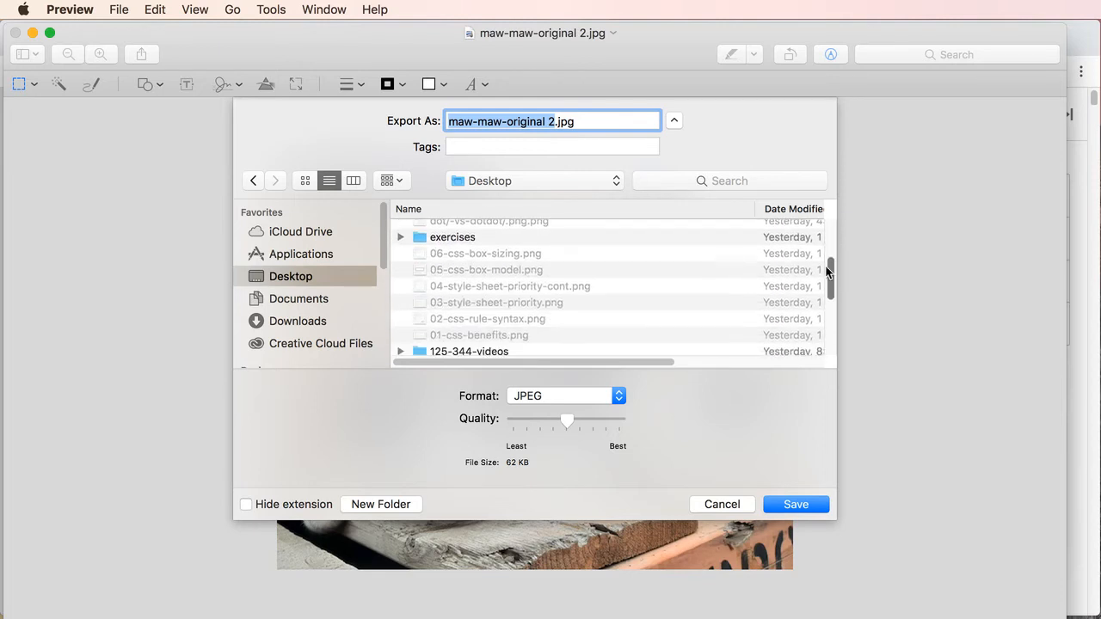
pyautogui.doubleClick(426, 236)
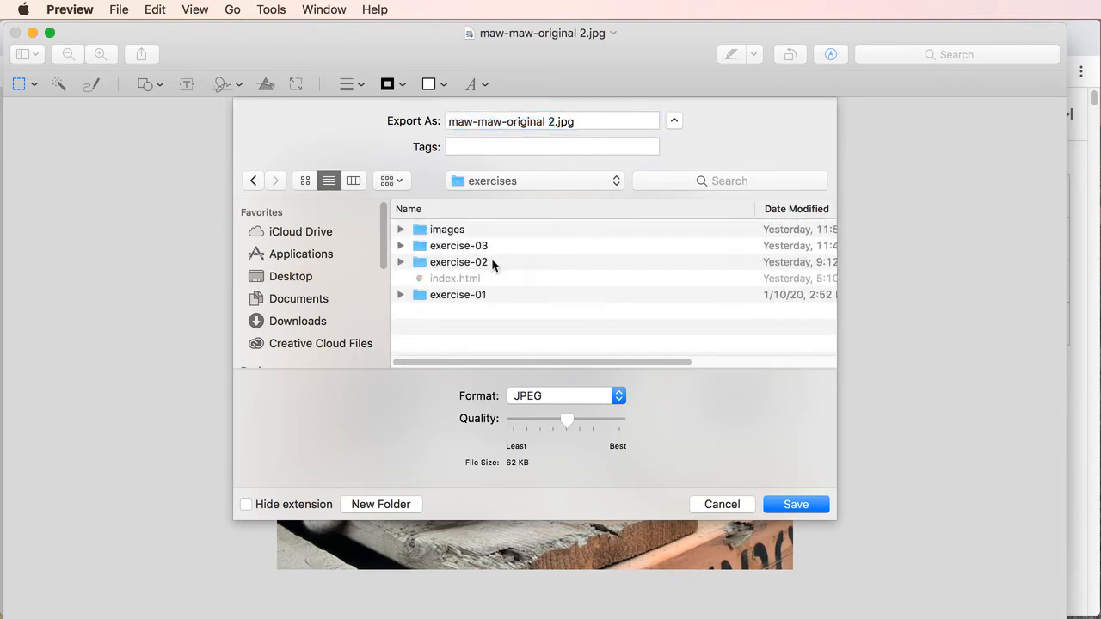
pyautogui.doubleClick(418, 295)
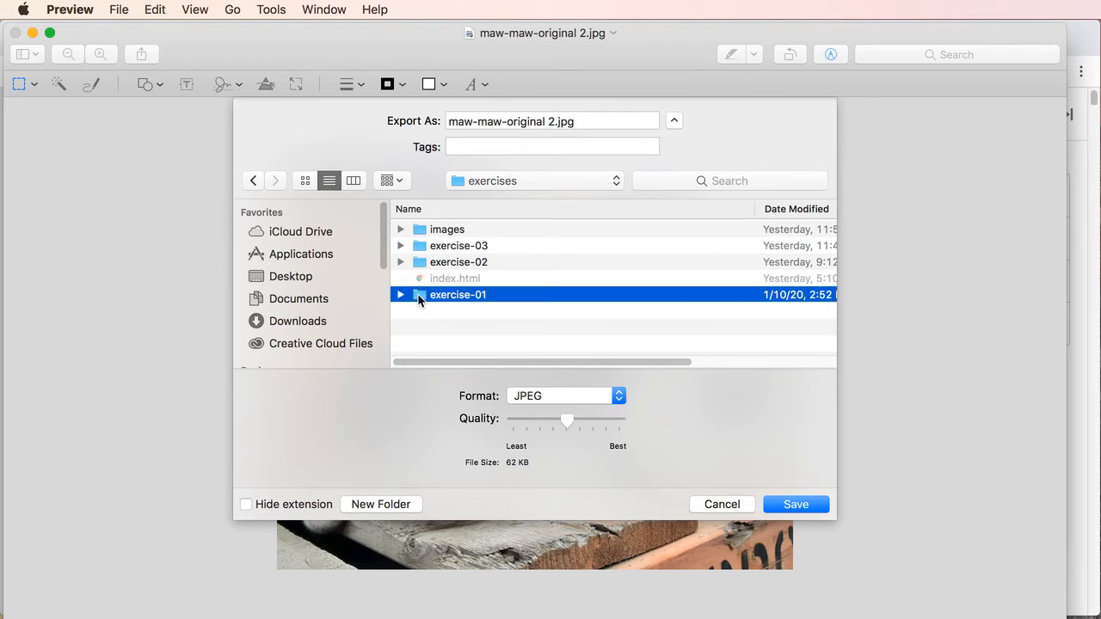
pyautogui.doubleClick(420, 230)
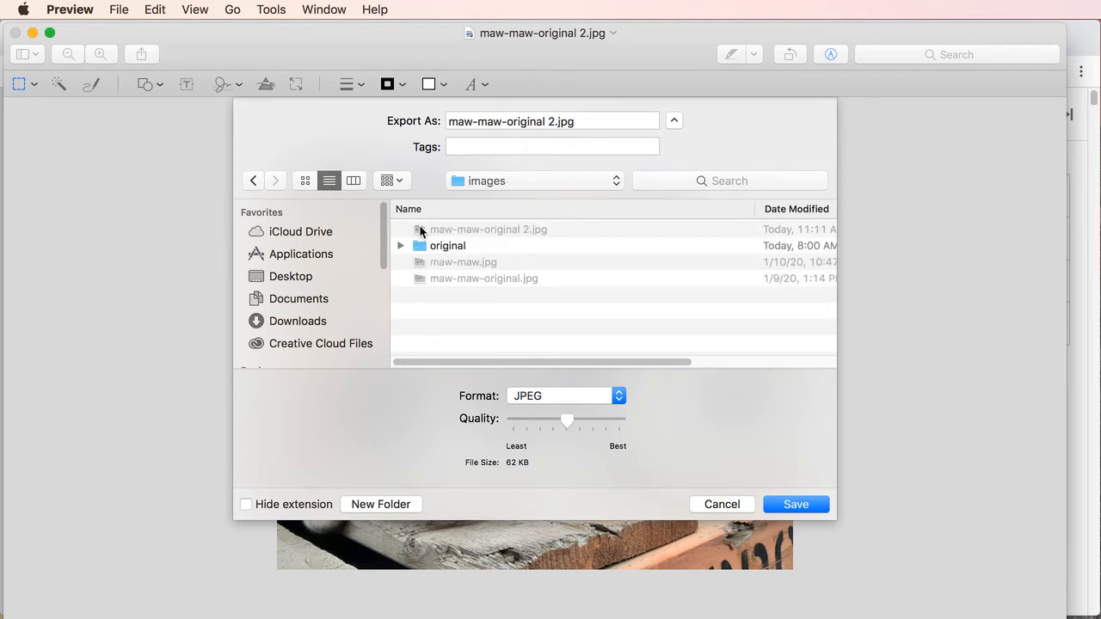
# Name the exported JPEG maw-maw-edit-01.jpg and save it
pyautogui.click(554, 121)
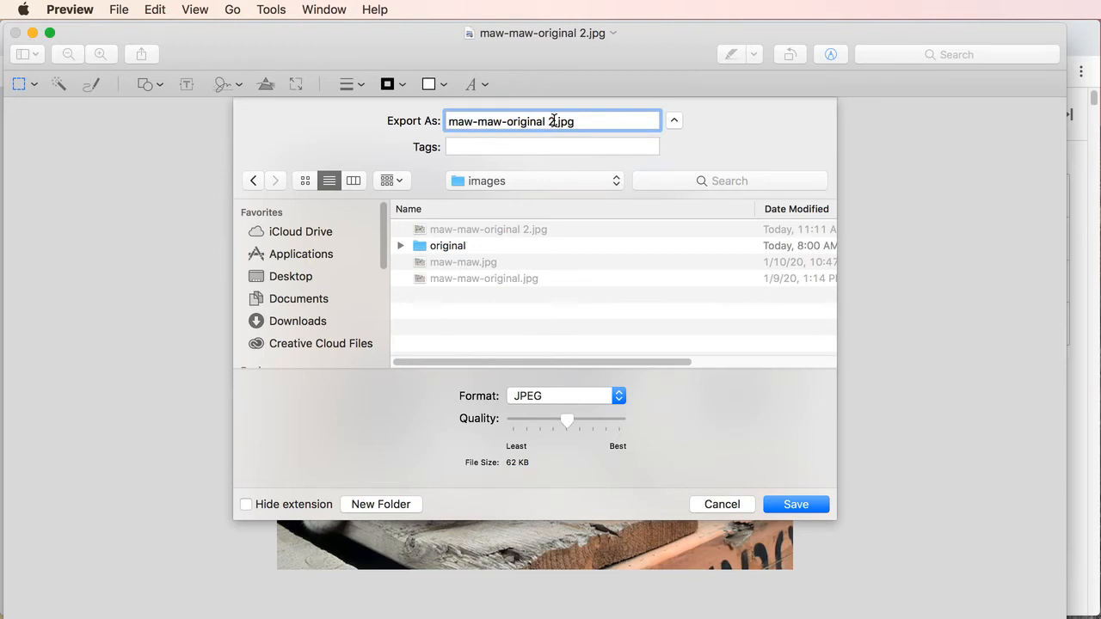
pyautogui.moveTo(554, 121); pyautogui.dragTo(507, 122)
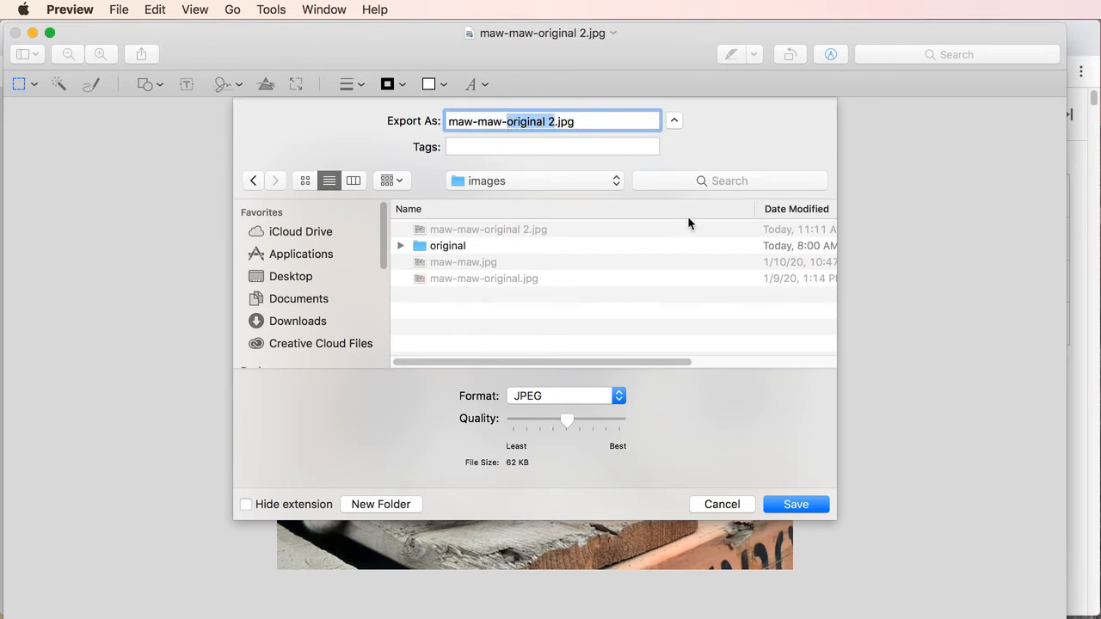
pyautogui.write('edit')
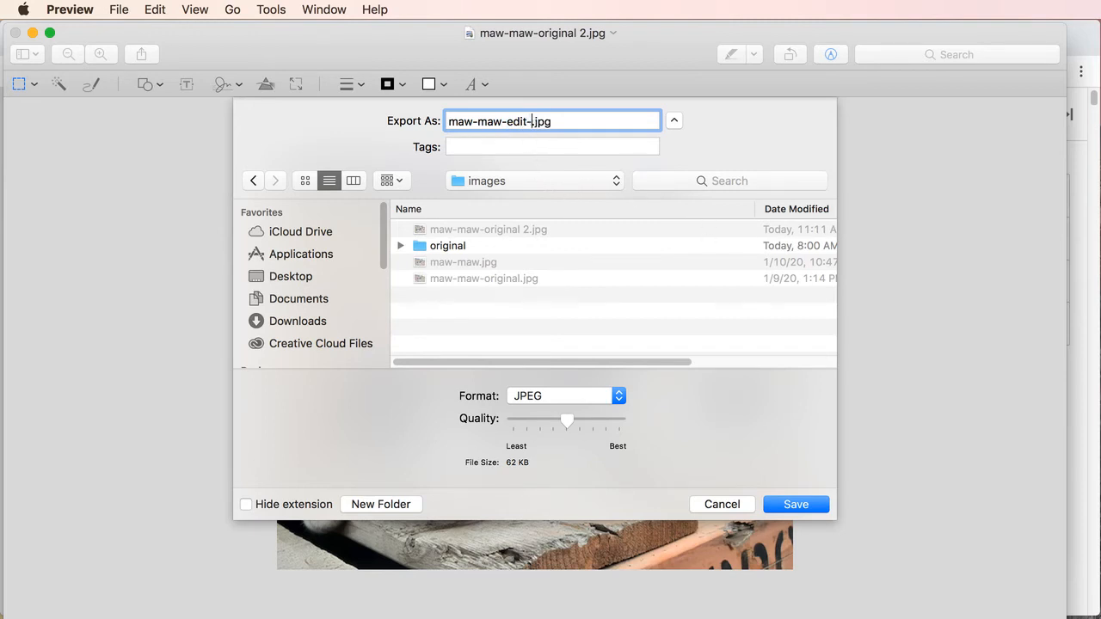
pyautogui.write('-01')
pyautogui.click(784, 508)
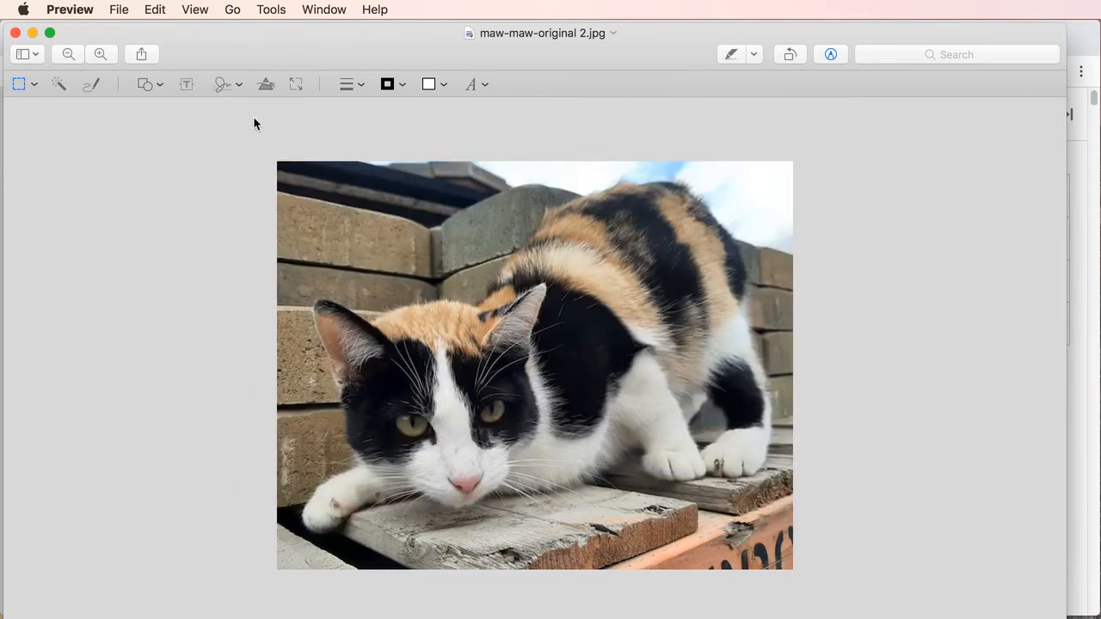
# Start another export of the cat photo with PNG as the format
pyautogui.click(117, 10)
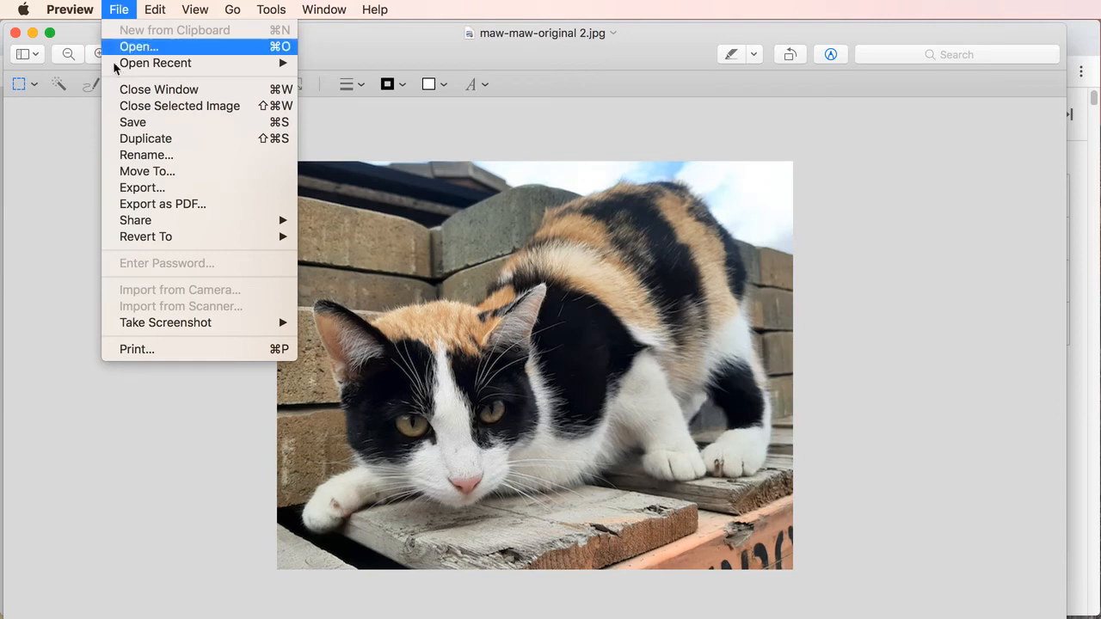
pyautogui.click(147, 187)
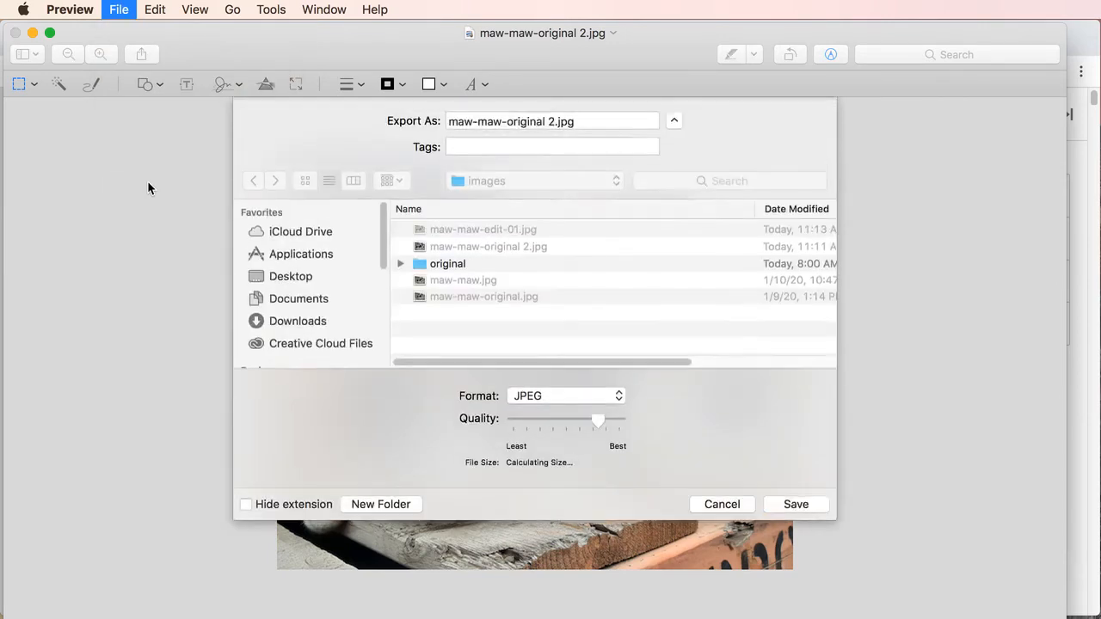
pyautogui.click(618, 396)
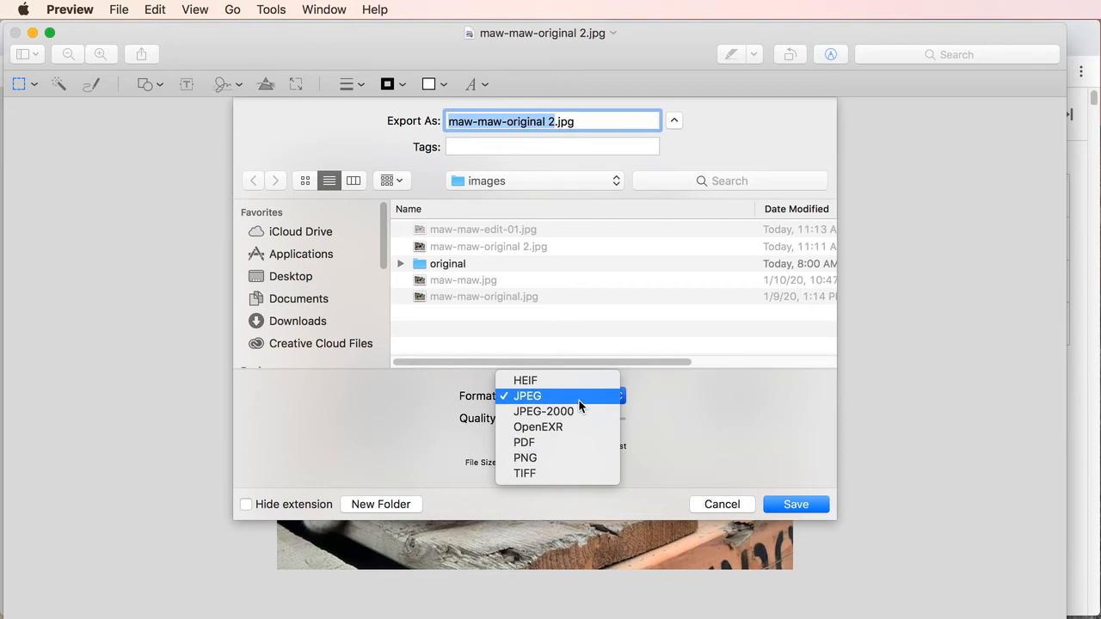
pyautogui.click(573, 458)
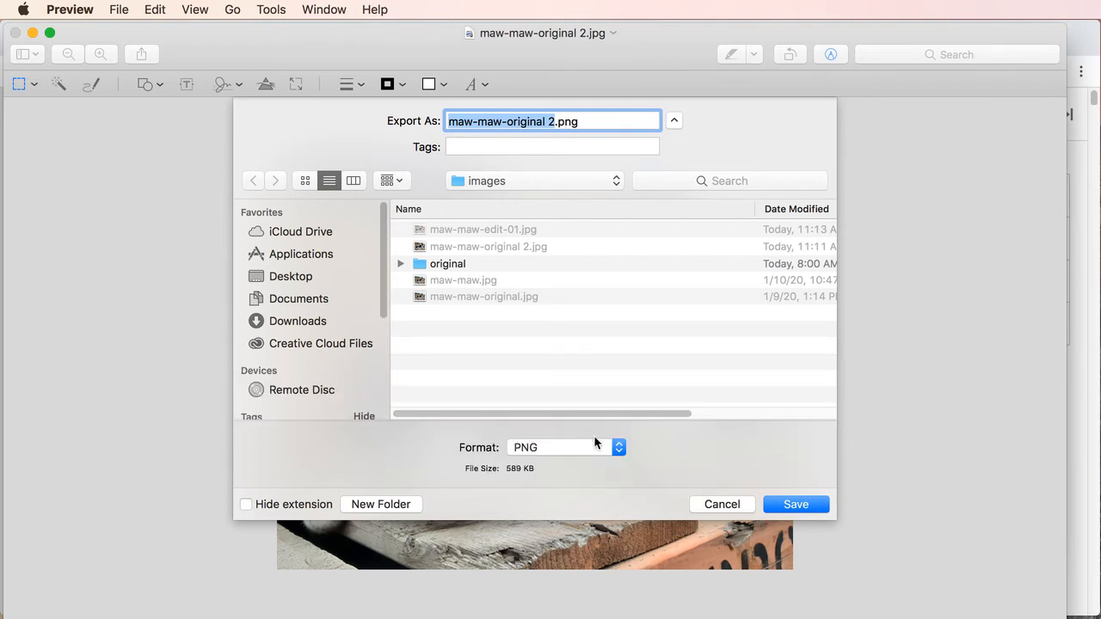
pyautogui.click(614, 447)
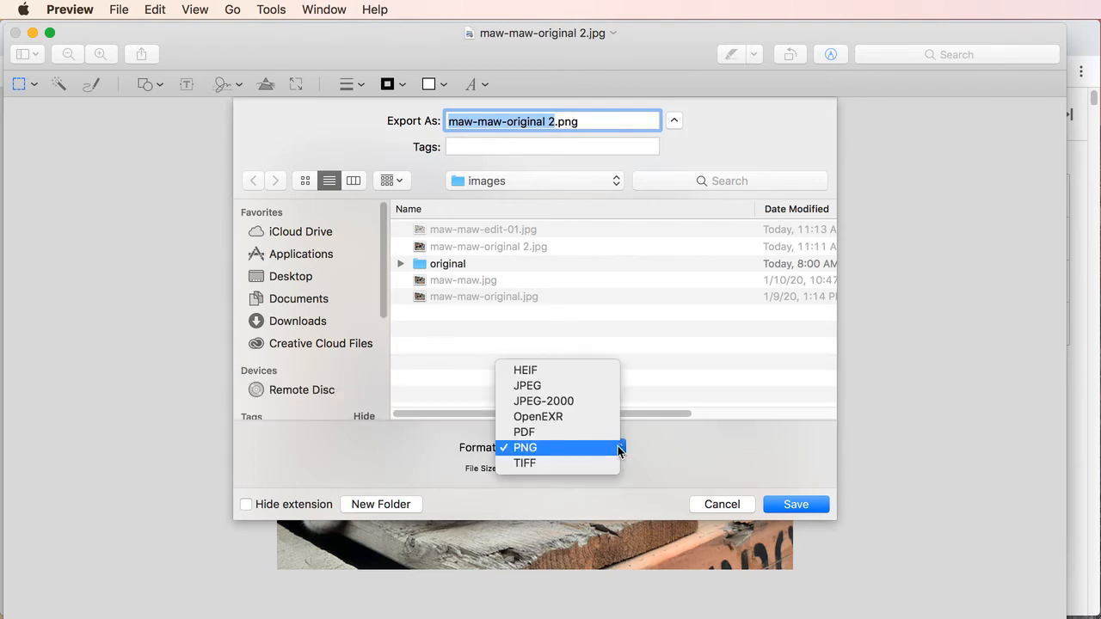
pyautogui.click(618, 446)
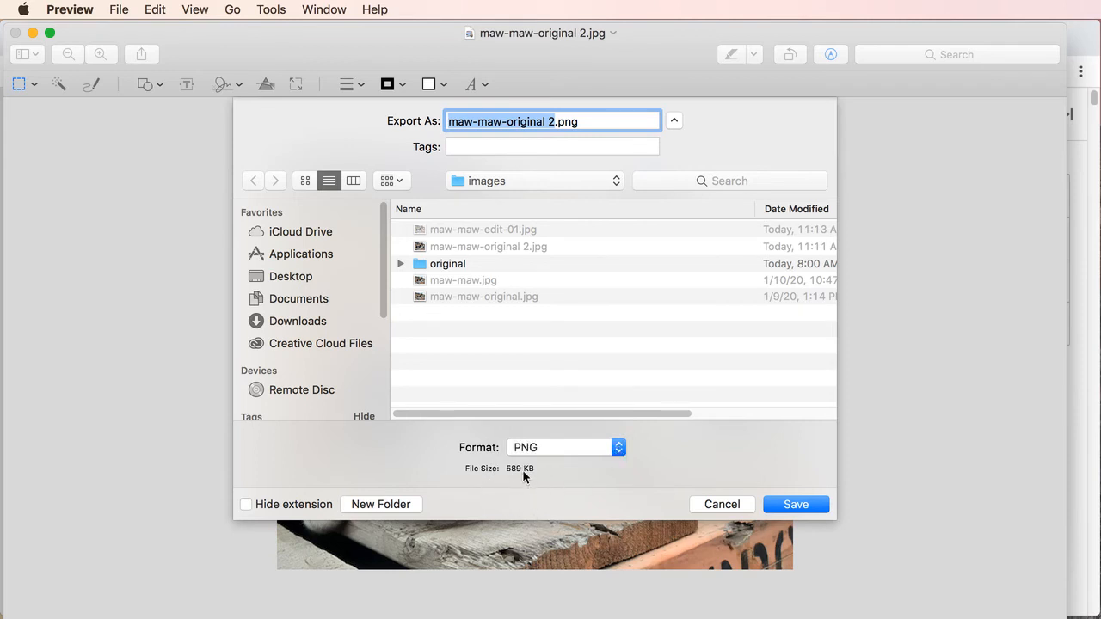
# Name the PNG export maw-maw-edit-02.png and save it in the images folder
pyautogui.click(555, 121)
pyautogui.press('BackSpace')
pyautogui.press('BackSpace')
pyautogui.press('BackSpace')
pyautogui.press('BackSpace')
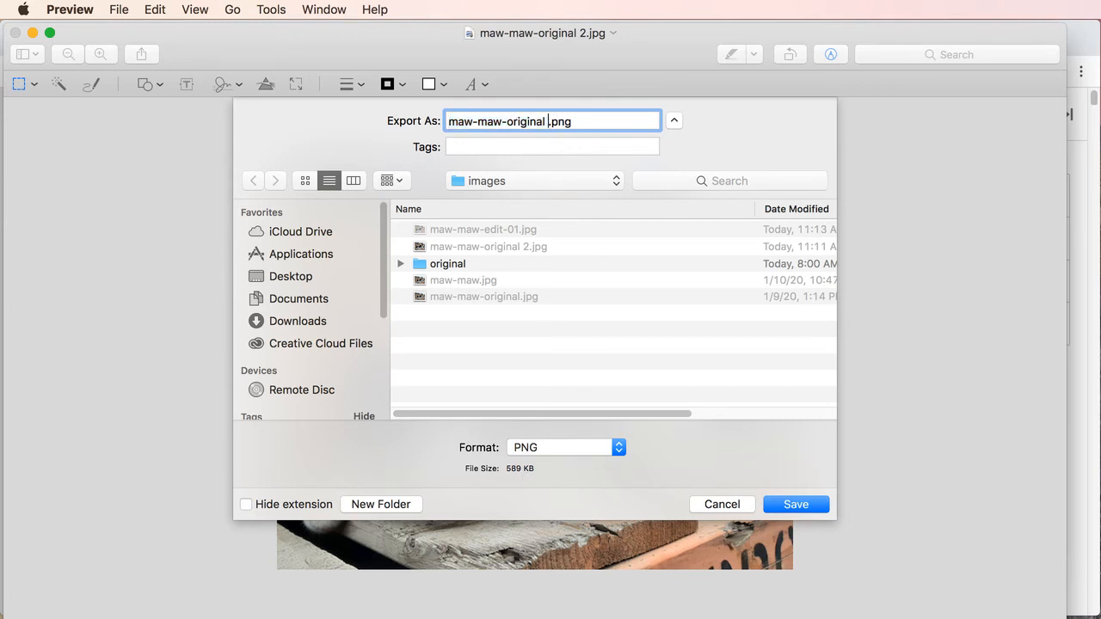
pyautogui.press('BackSpace')
pyautogui.press('BackSpace')
pyautogui.press('BackSpace')
pyautogui.press('BackSpace')
pyautogui.press('BackSpace')
pyautogui.press('BackSpace')
pyautogui.write('edit-02')
pyautogui.click(790, 506)
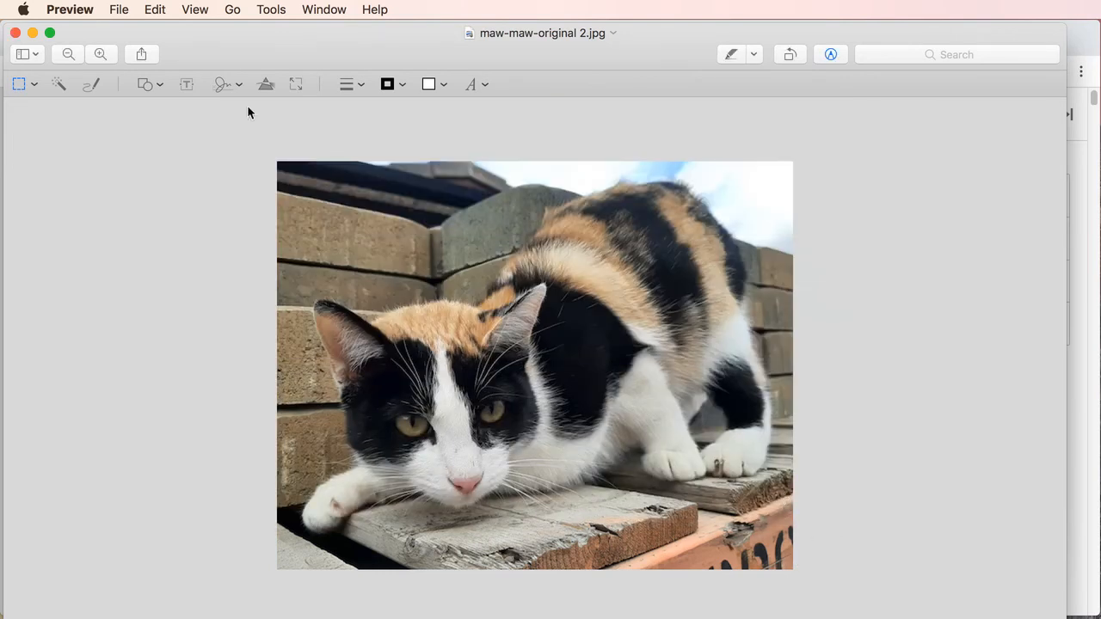
# Close the photo window and, in Finder's images folder, place maw-maw-edit-01.jpg and maw-maw-edit-02.png near each other in the empty area
pyautogui.click(50, 33)
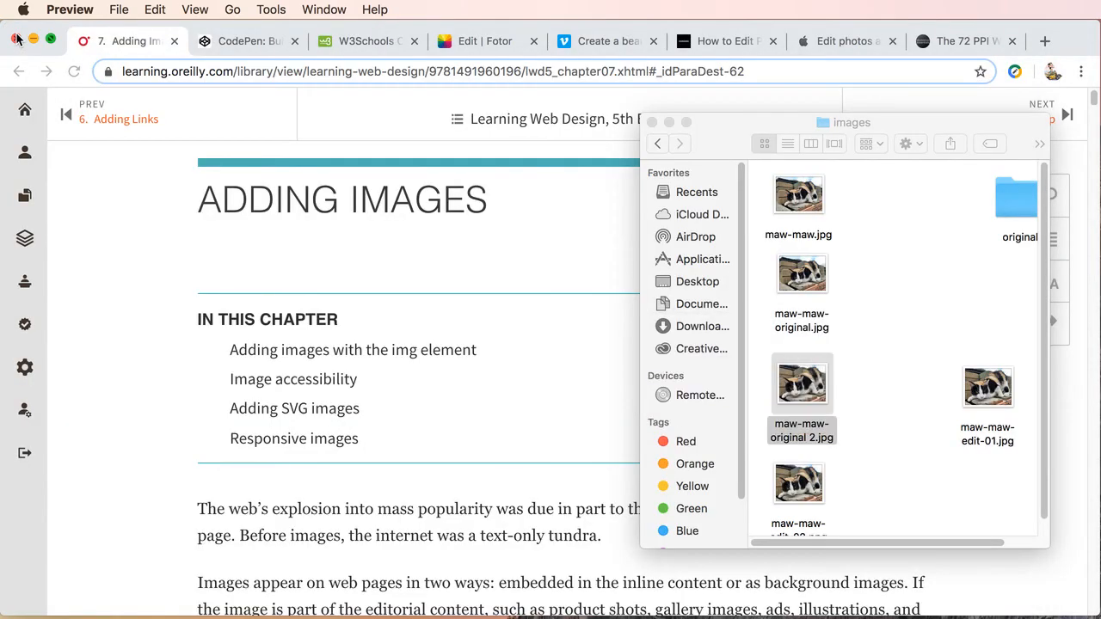
pyautogui.click(933, 338)
pyautogui.click(987, 394)
pyautogui.moveTo(989, 394); pyautogui.dragTo(920, 332)
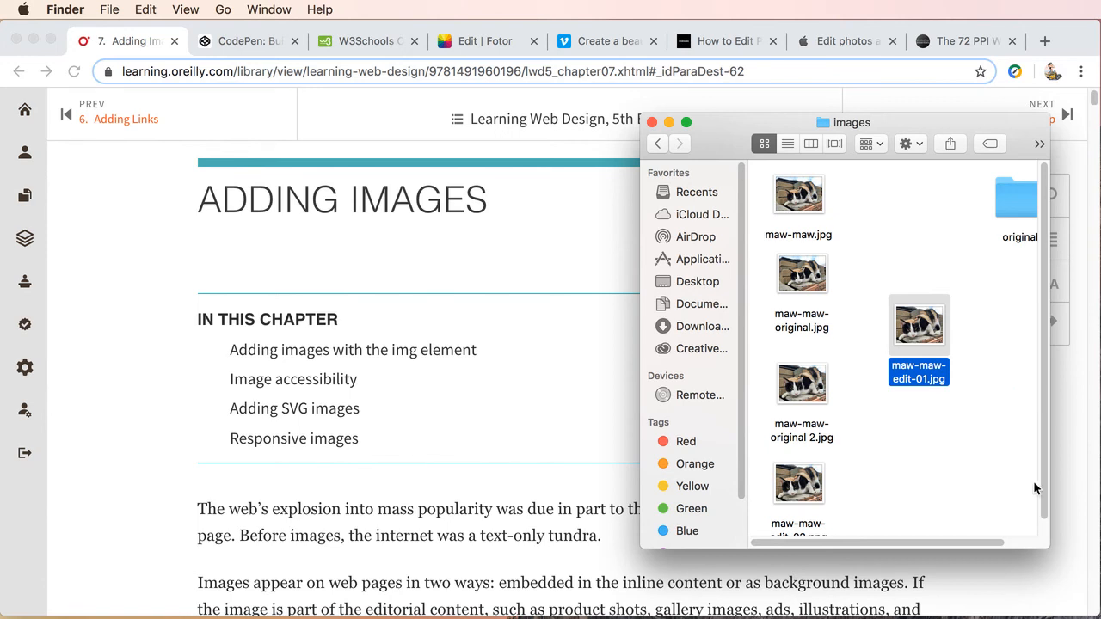
pyautogui.moveTo(800, 492); pyautogui.dragTo(939, 411)
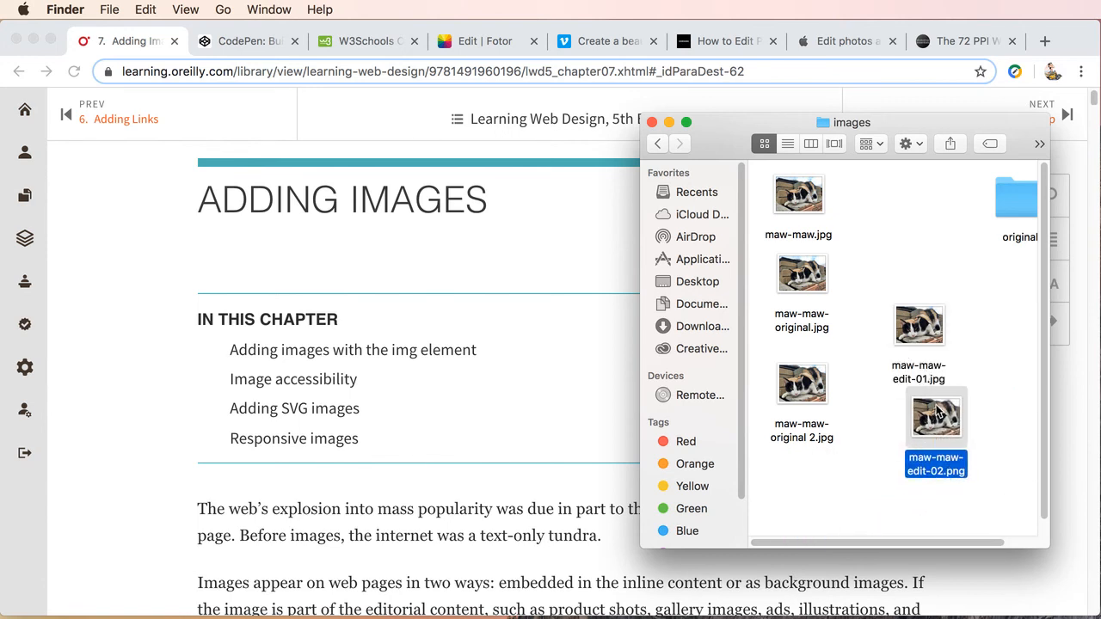
# Open maw-maw-edit-01.jpg and maw-maw-edit-02.png in Preview and place their windows side by side to compare image quality
pyautogui.doubleClick(927, 307)
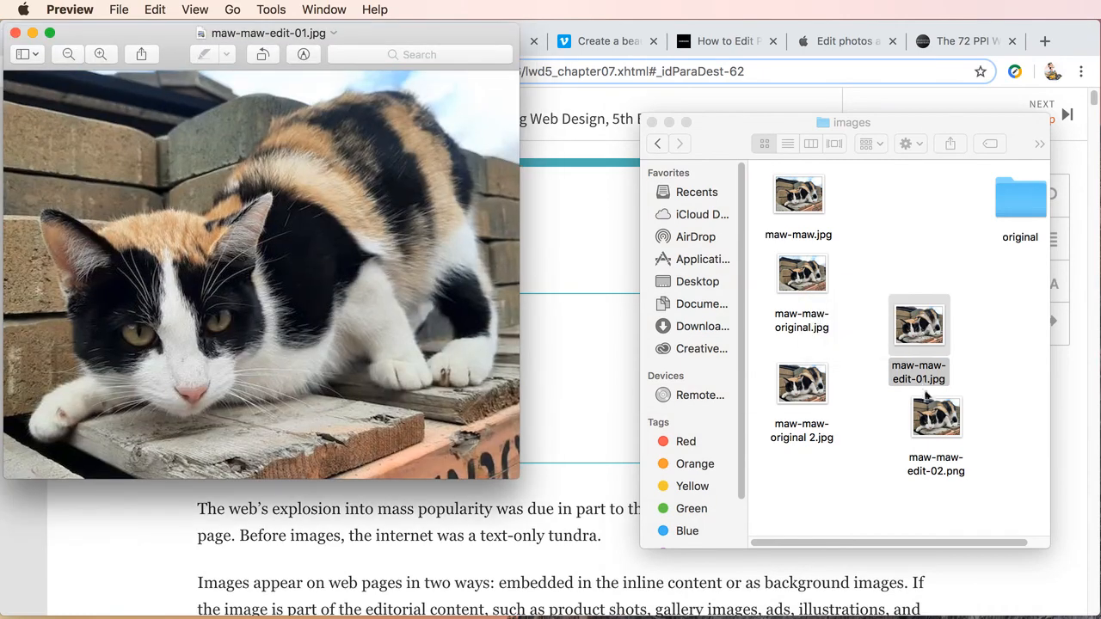
pyautogui.doubleClick(937, 416)
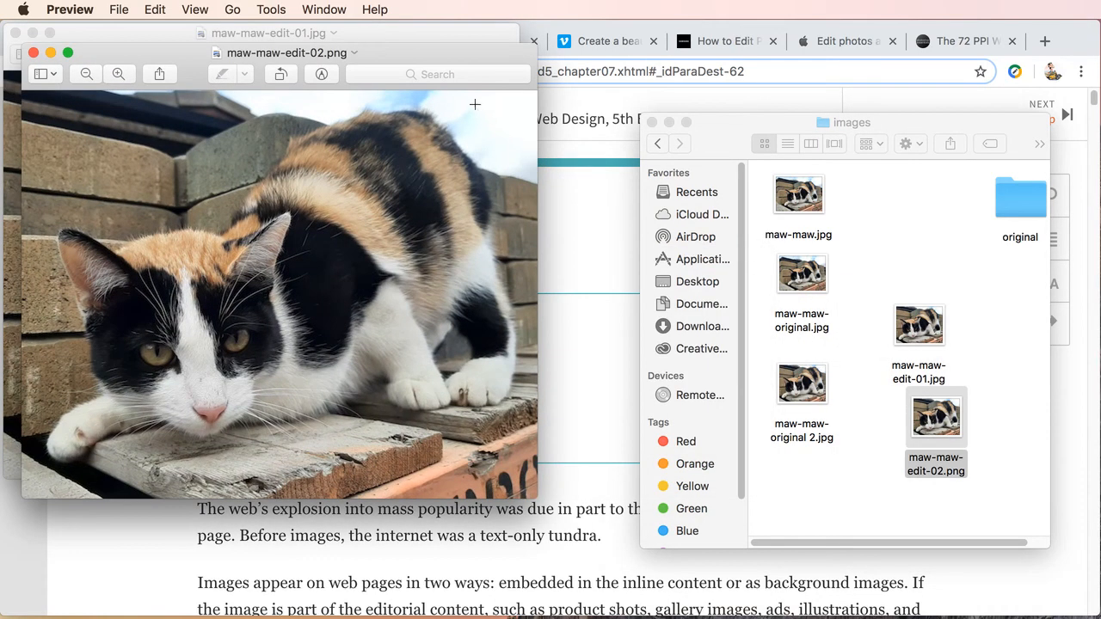
pyautogui.moveTo(453, 52); pyautogui.dragTo(956, 39)
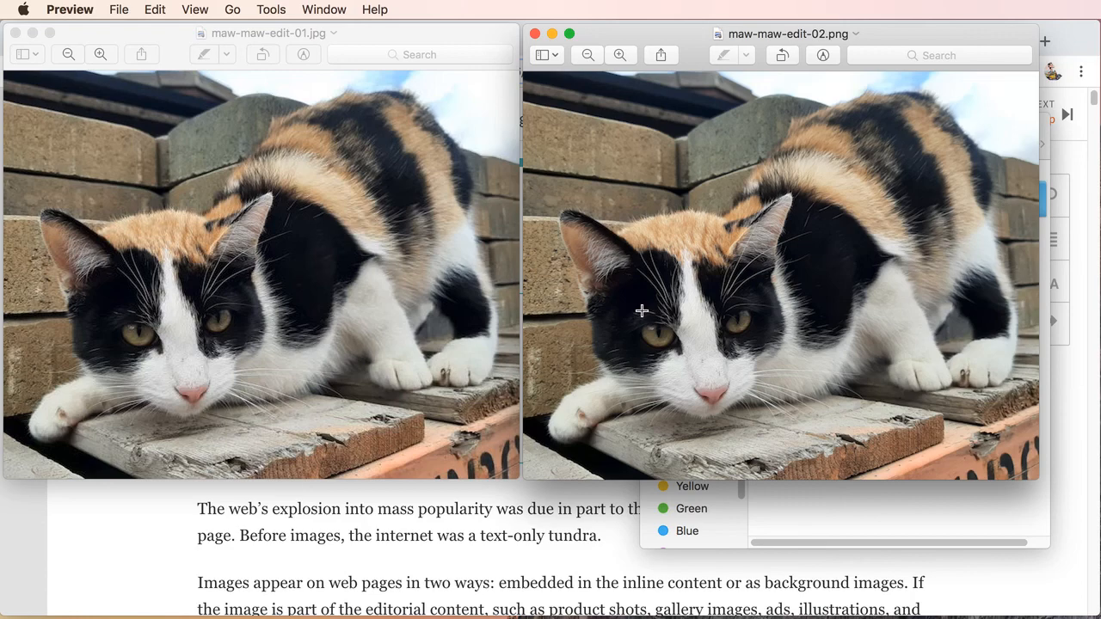
# Switch Finder's images folder to list view and compare the file sizes of the JPEG and PNG exports
pyautogui.click(878, 524)
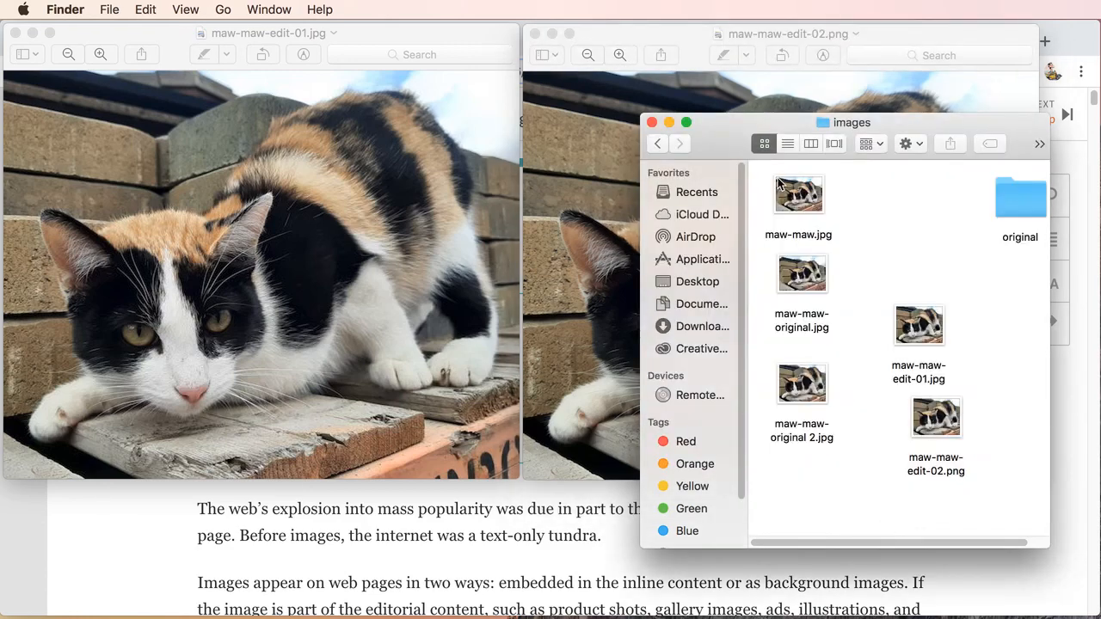
pyautogui.click(788, 143)
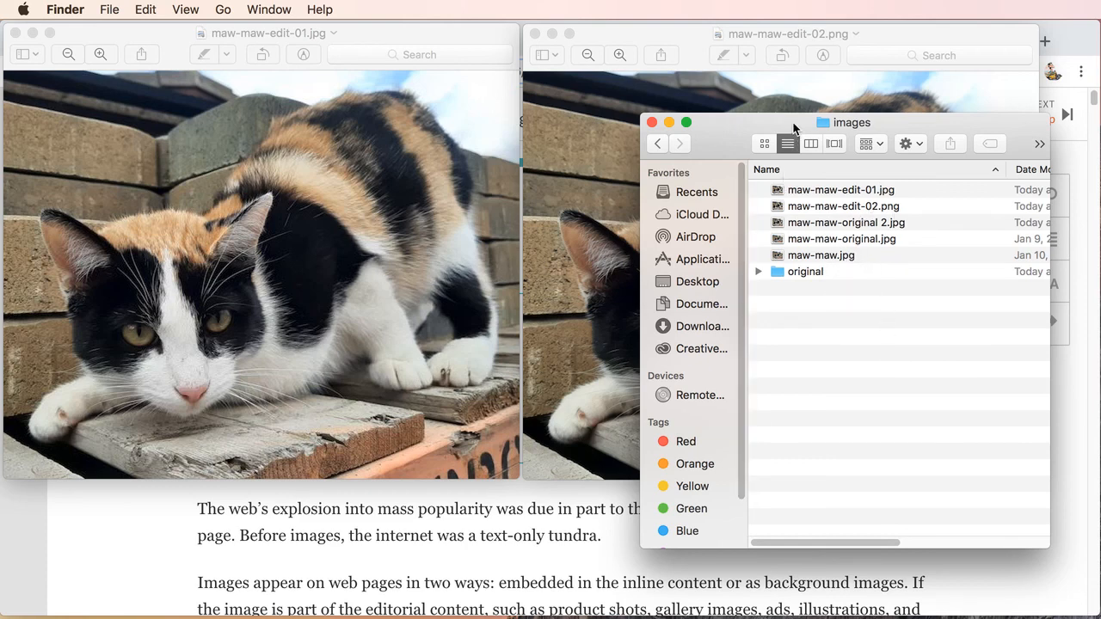
pyautogui.moveTo(794, 131); pyautogui.dragTo(689, 126)
pyautogui.moveTo(666, 538); pyautogui.dragTo(794, 537)
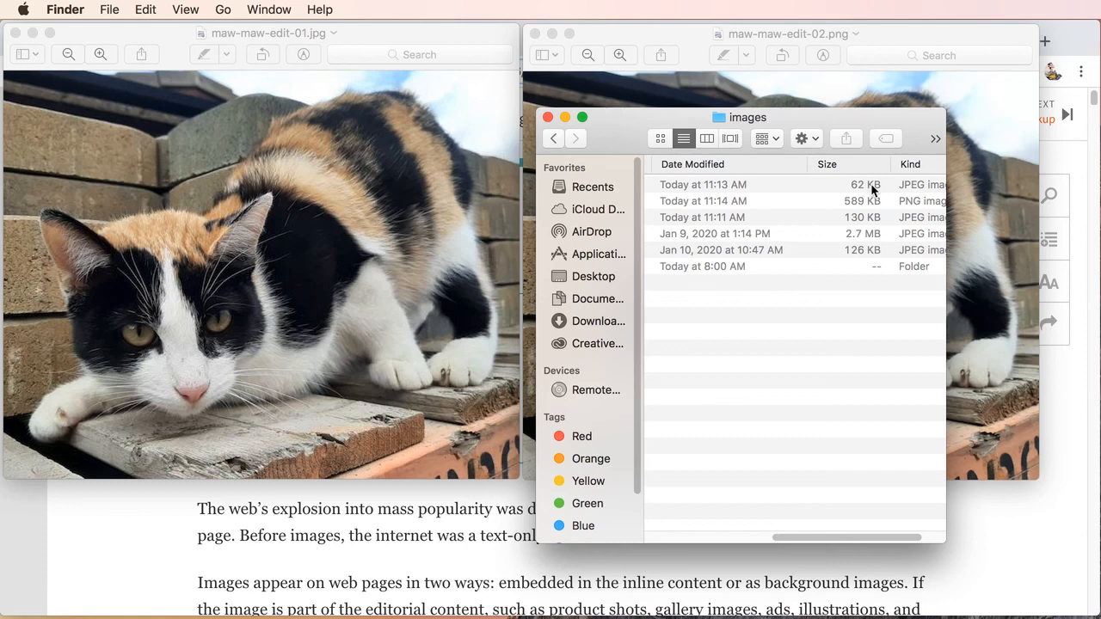
pyautogui.moveTo(812, 118); pyautogui.dragTo(817, 117)
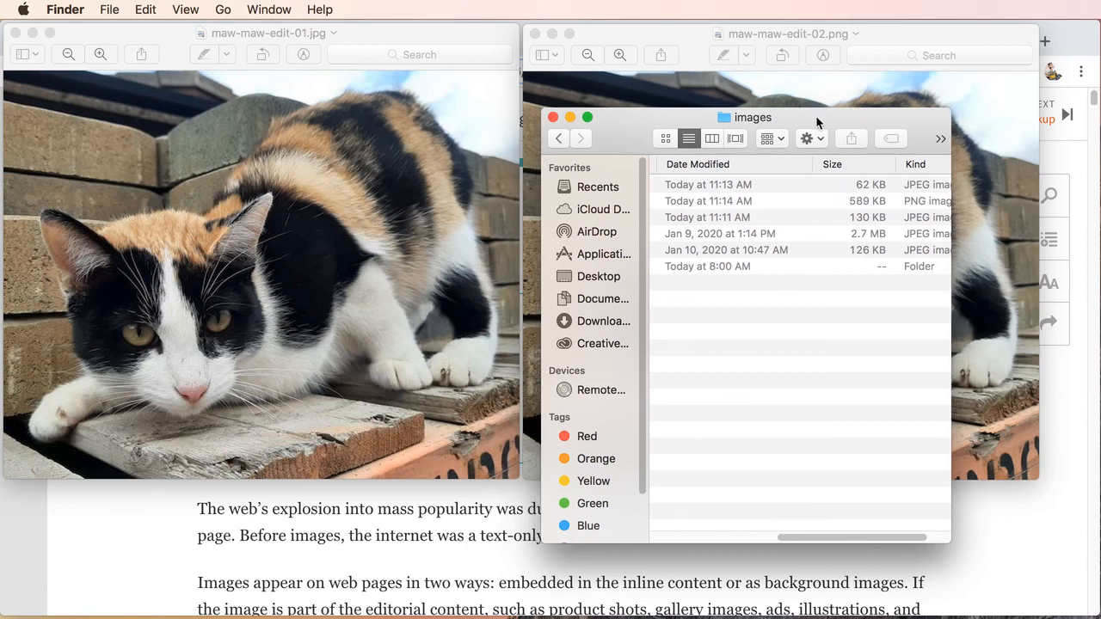